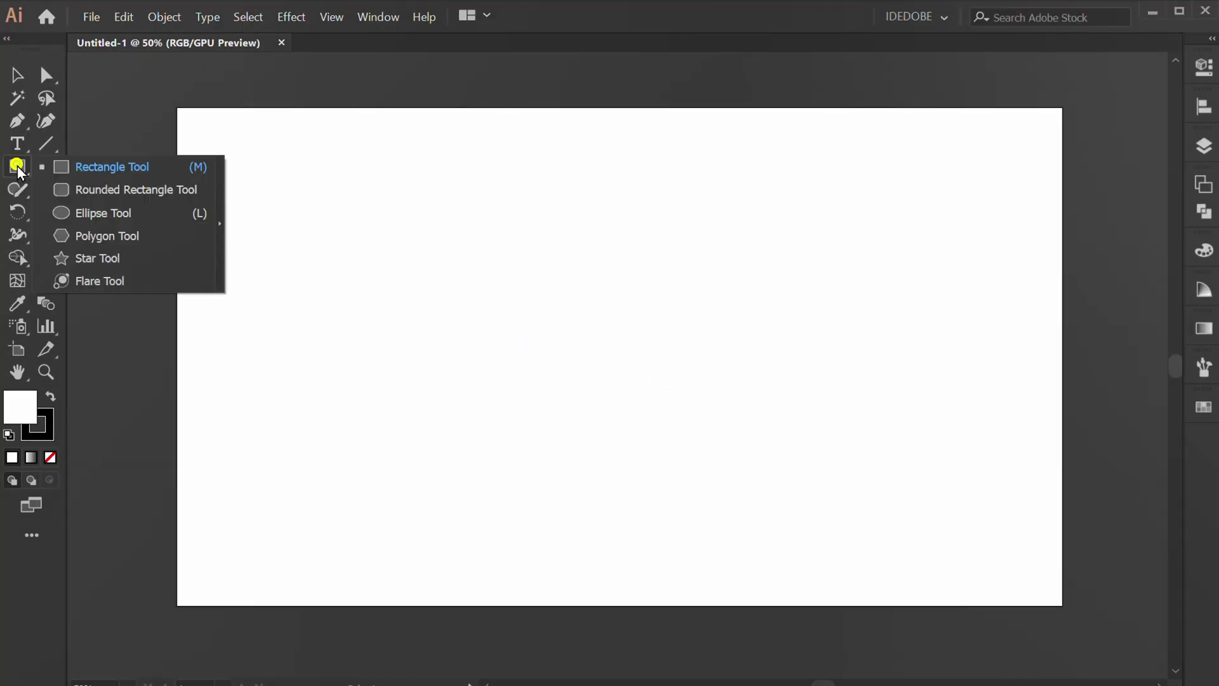
Step: Start an exact-size rectangle on the artboard with its height set to 50 pt
left_click(143, 164)
left_click(428, 275)
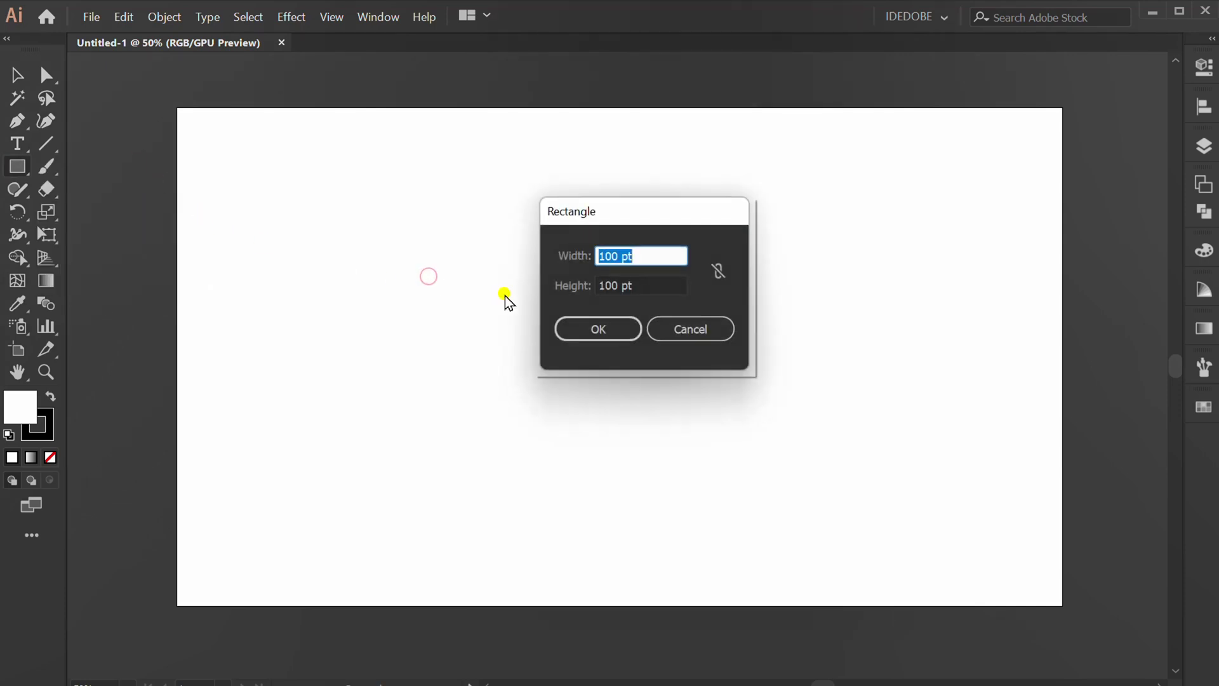
left_click(653, 286)
type("50")
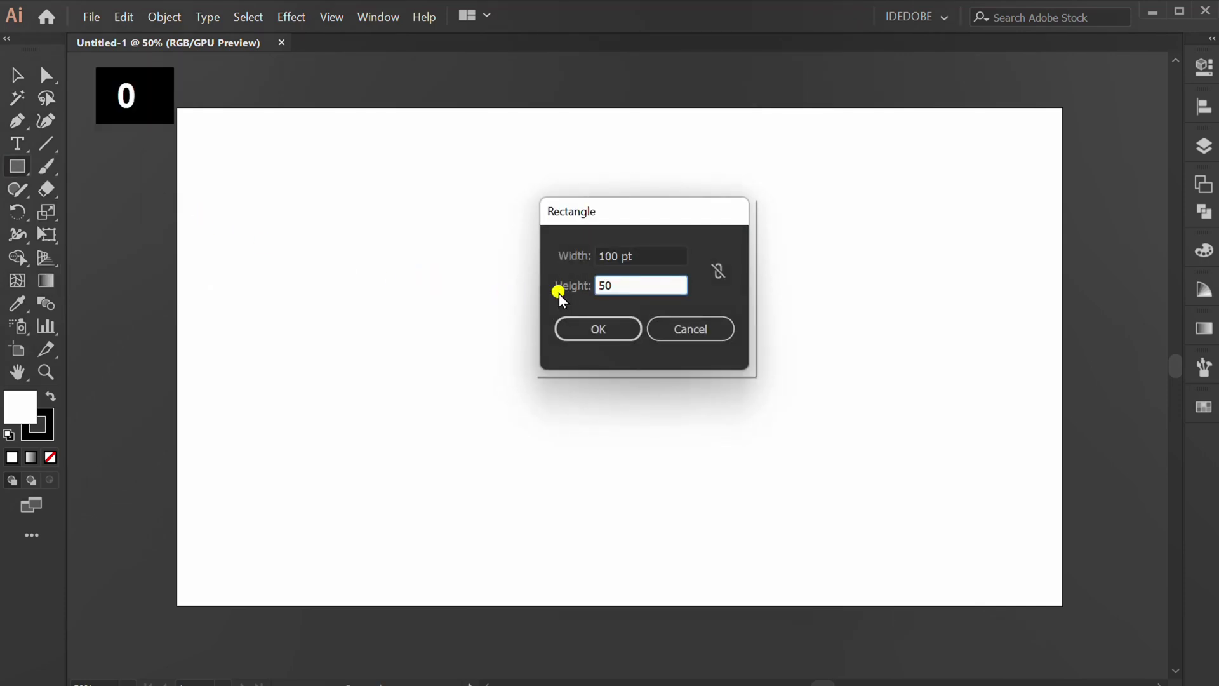
left_click(642, 256)
Step: Create the 1000 × 50 pt rectangle, centre it horizontally and nudge it upward
type("1000")
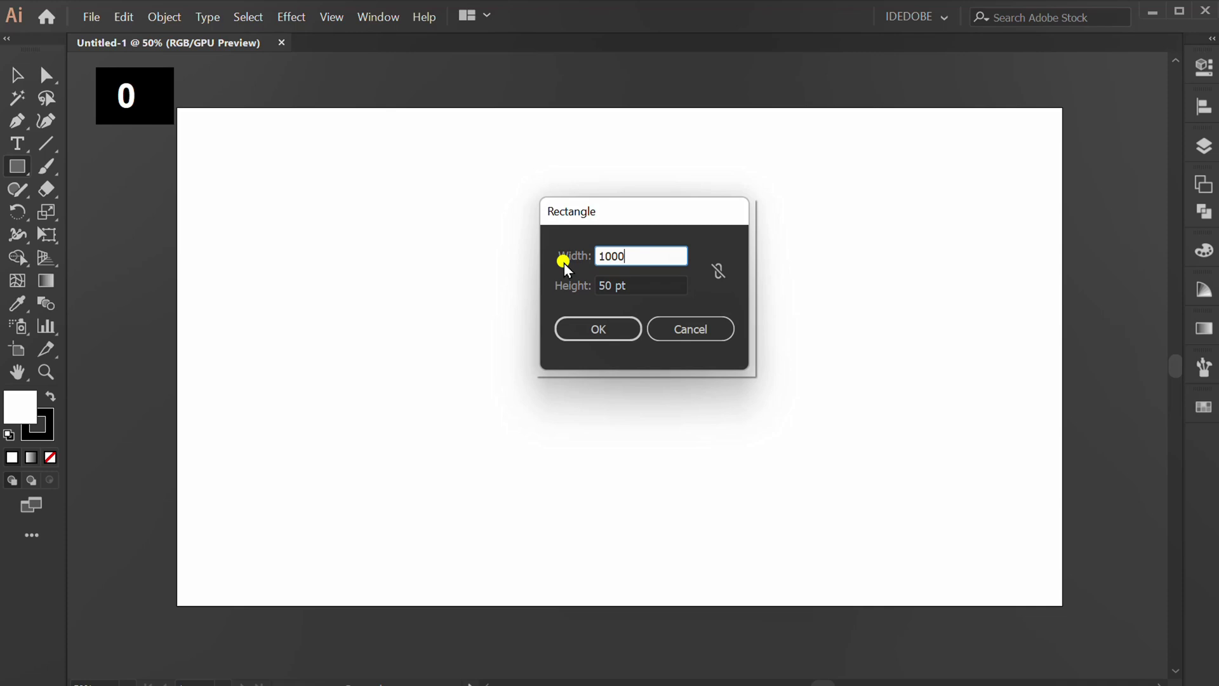
left_click(608, 329)
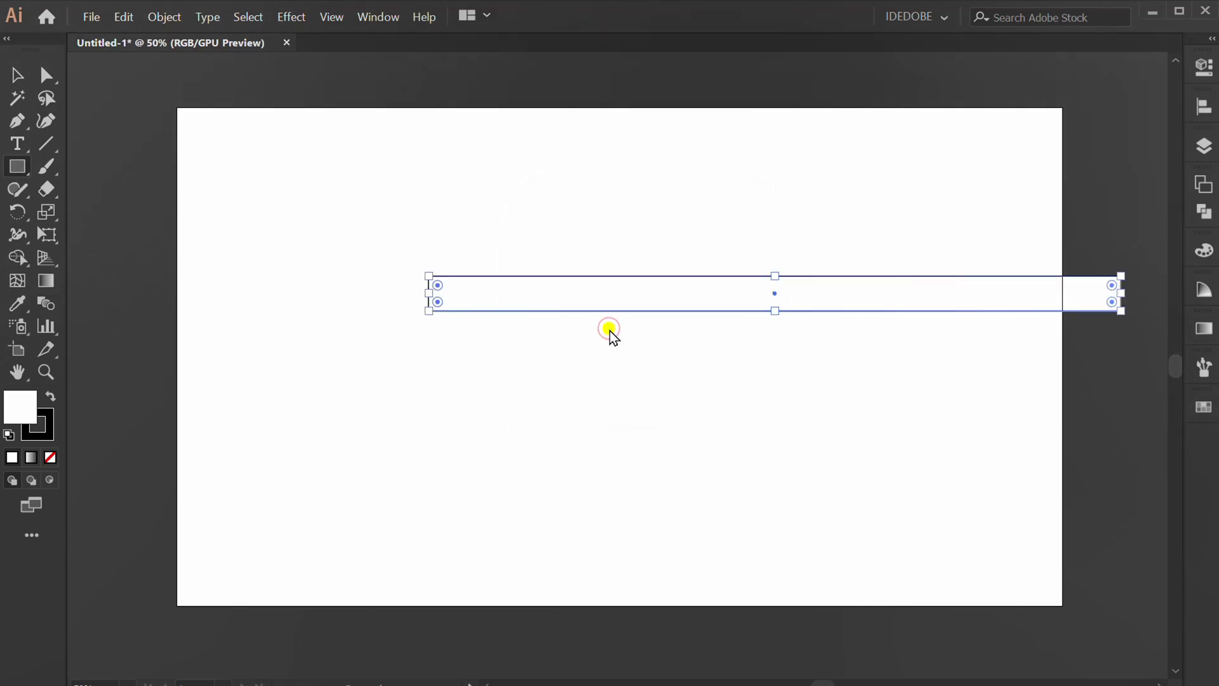
left_click(1203, 107)
left_click(1011, 139)
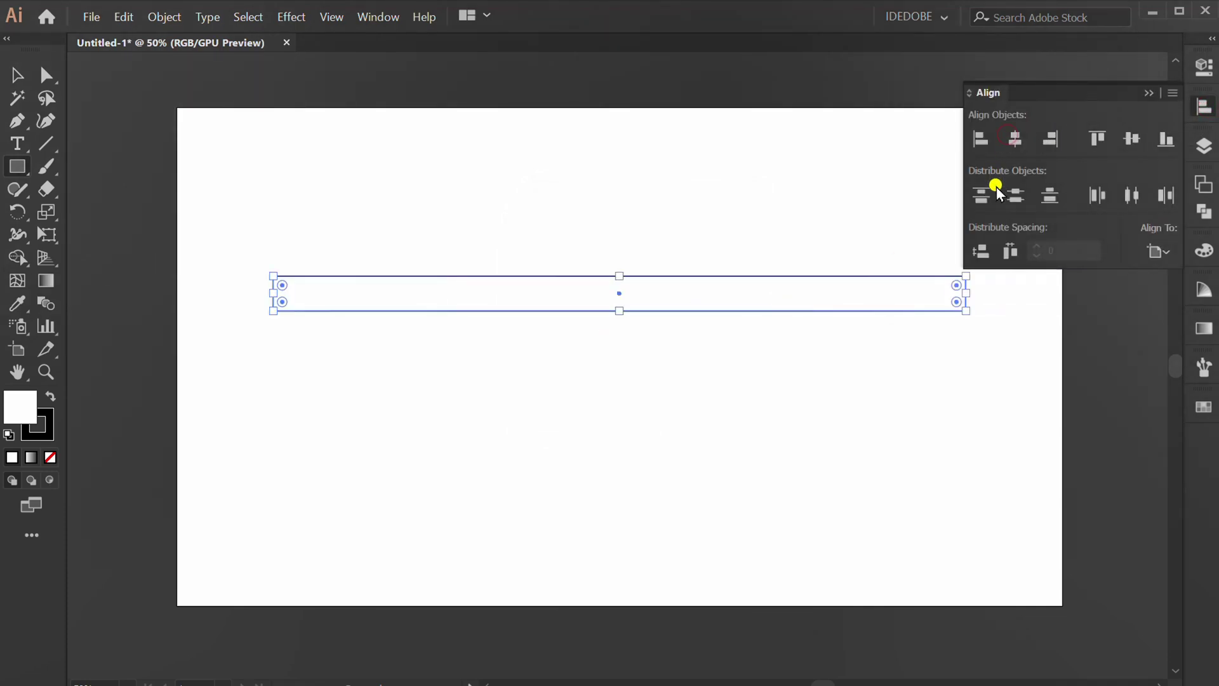
key("shift+Up")
key("shift+Up")
key("shift+Up")
key("shift+Up")
key("shift+Up")
key("shift+Up")
key("shift+Up")
key("shift+Up")
key("shift+Up")
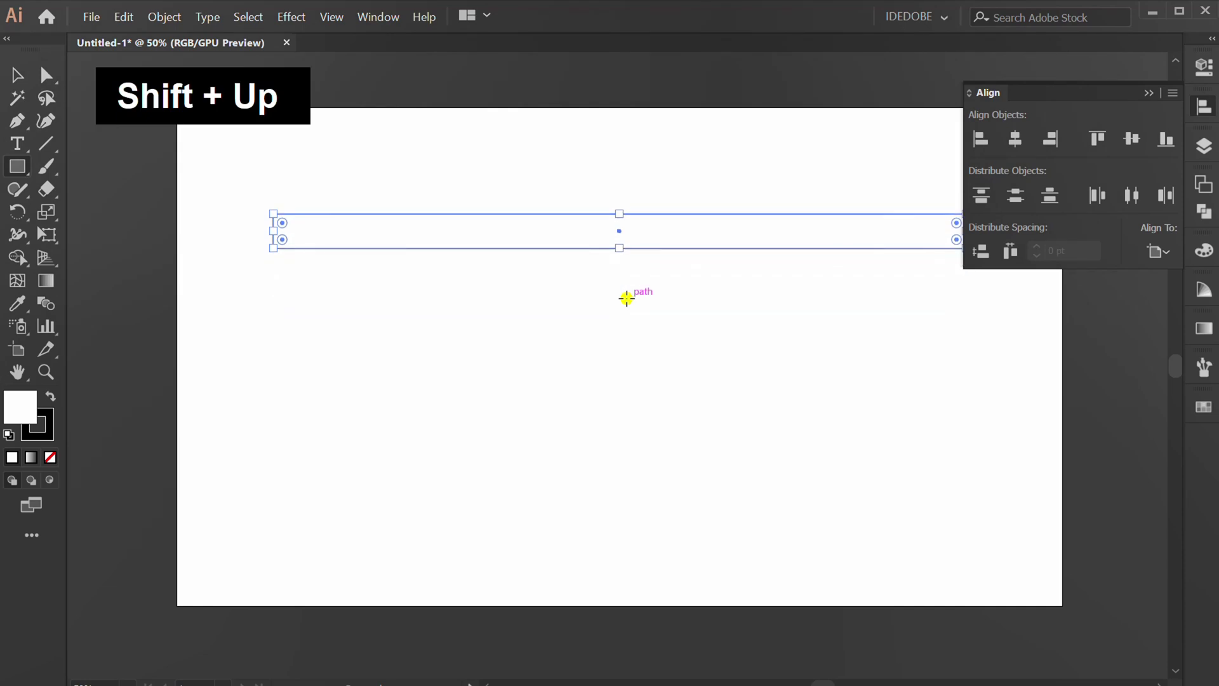
left_click(1152, 93)
Step: Place a copy of the bar directly below and fill it dark grey
key("ctrl+equal")
left_click_drag(618, 204, 618, 251)
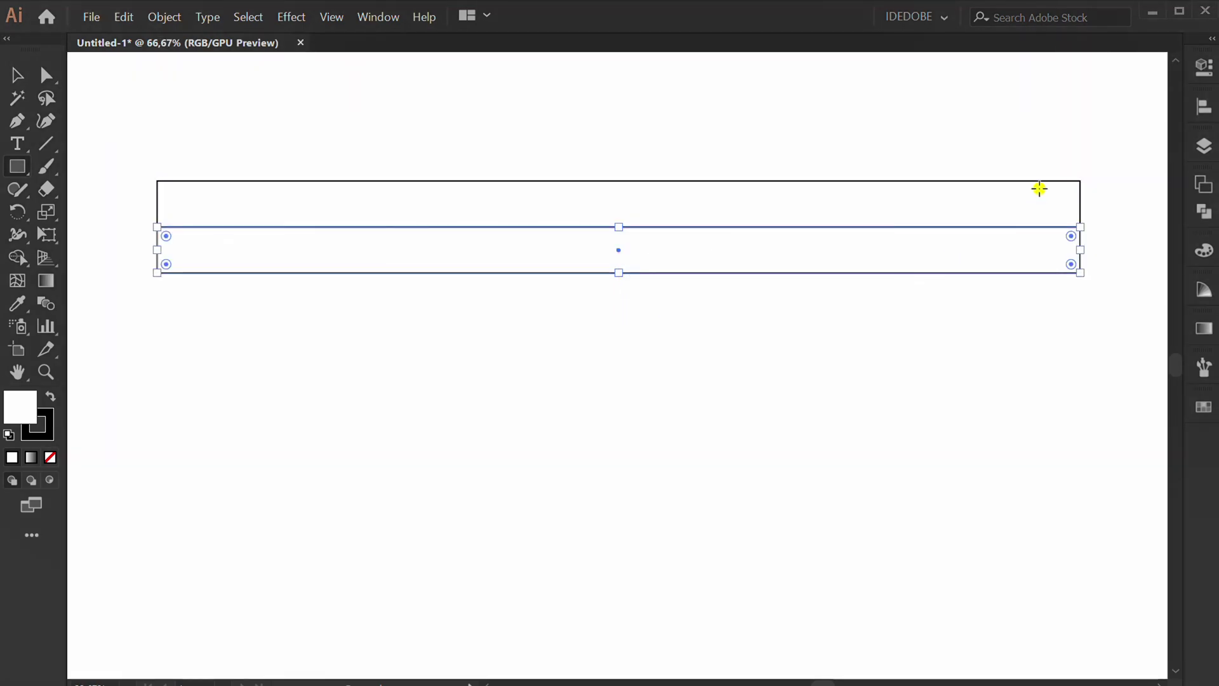
left_click(1204, 67)
left_click(963, 256)
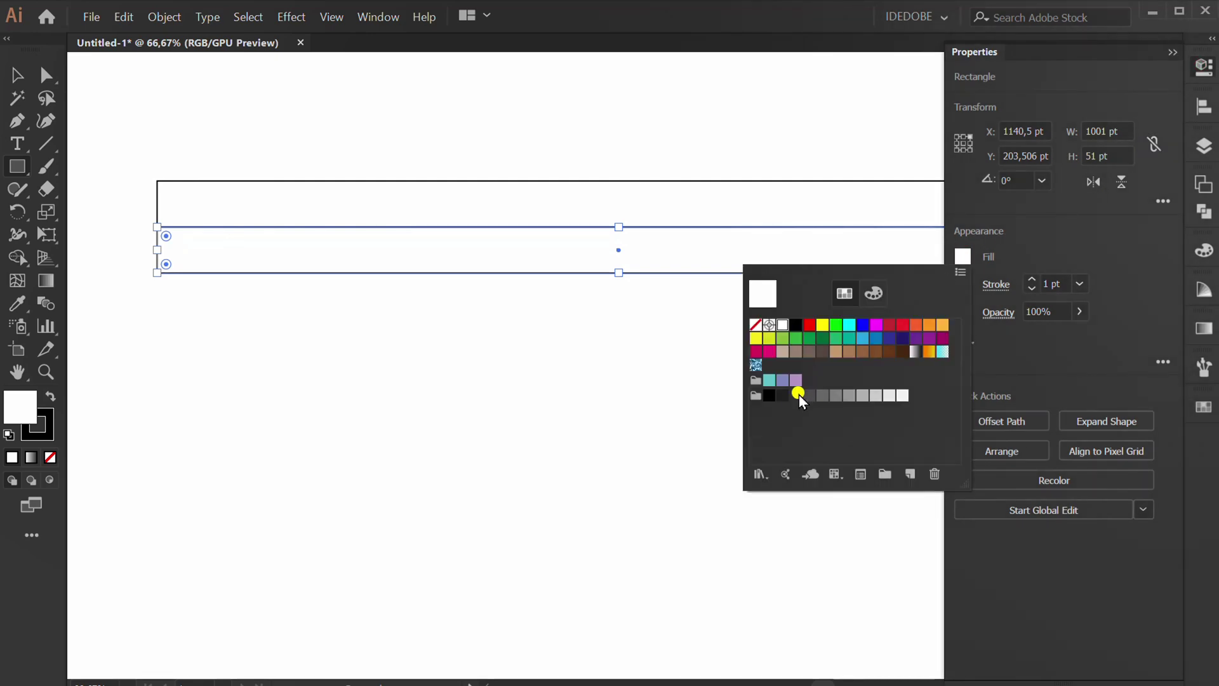
left_click(795, 395)
left_click(1104, 234)
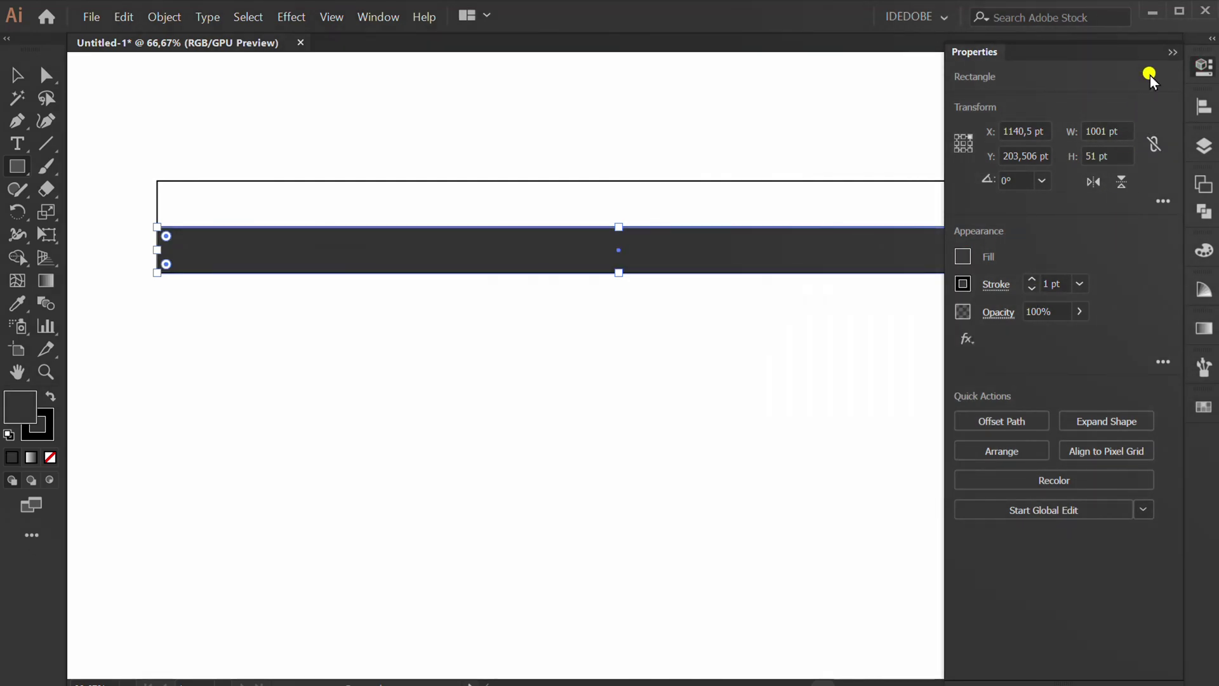
left_click(1171, 53)
Step: Remove the stroke from both rectangles
key("v")
left_click(740, 147)
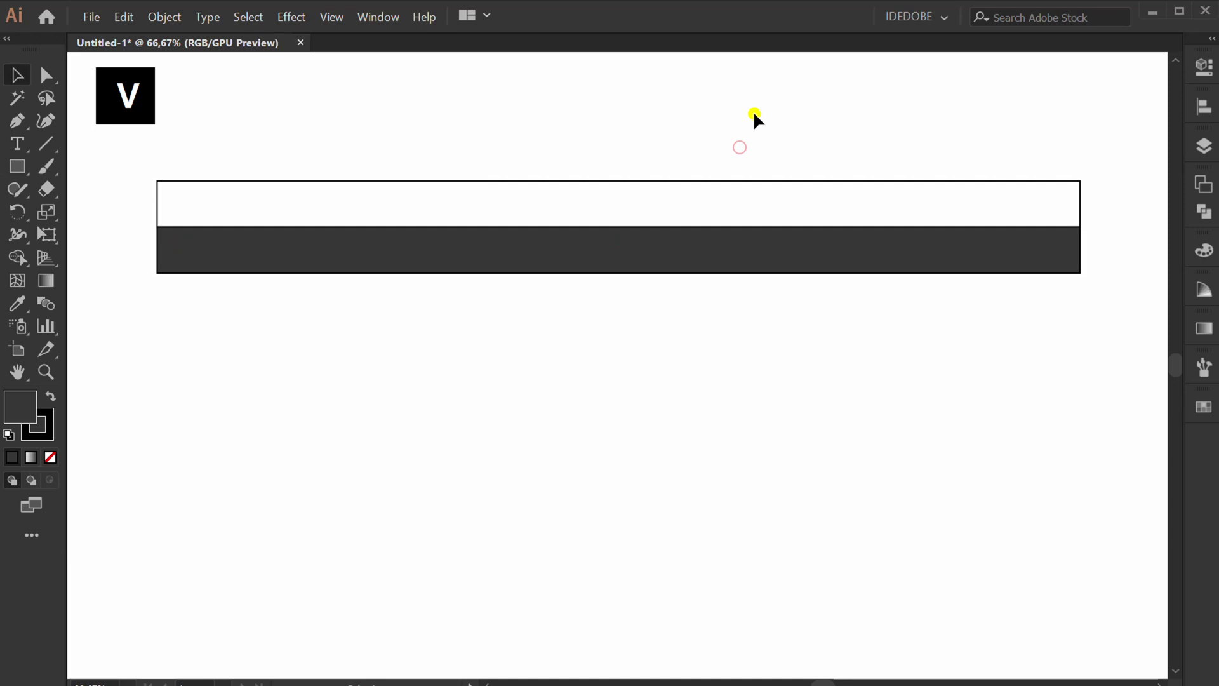
left_click_drag(754, 113, 628, 316)
left_click(1203, 67)
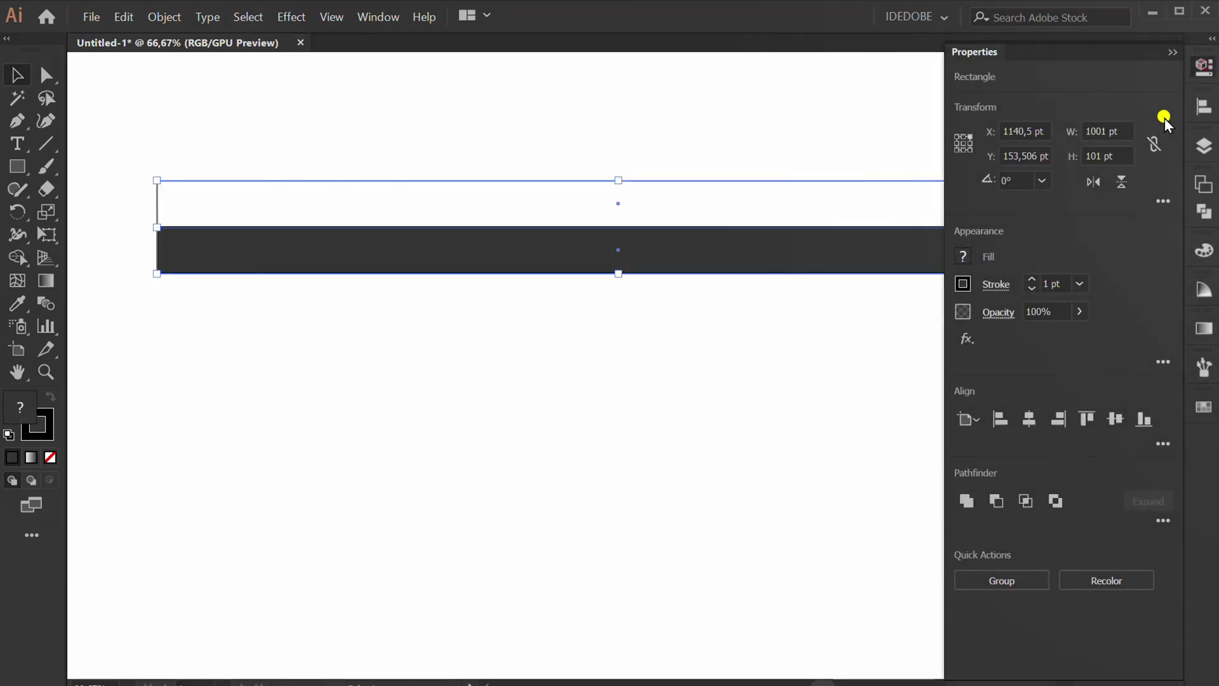
left_click(960, 283)
left_click(755, 351)
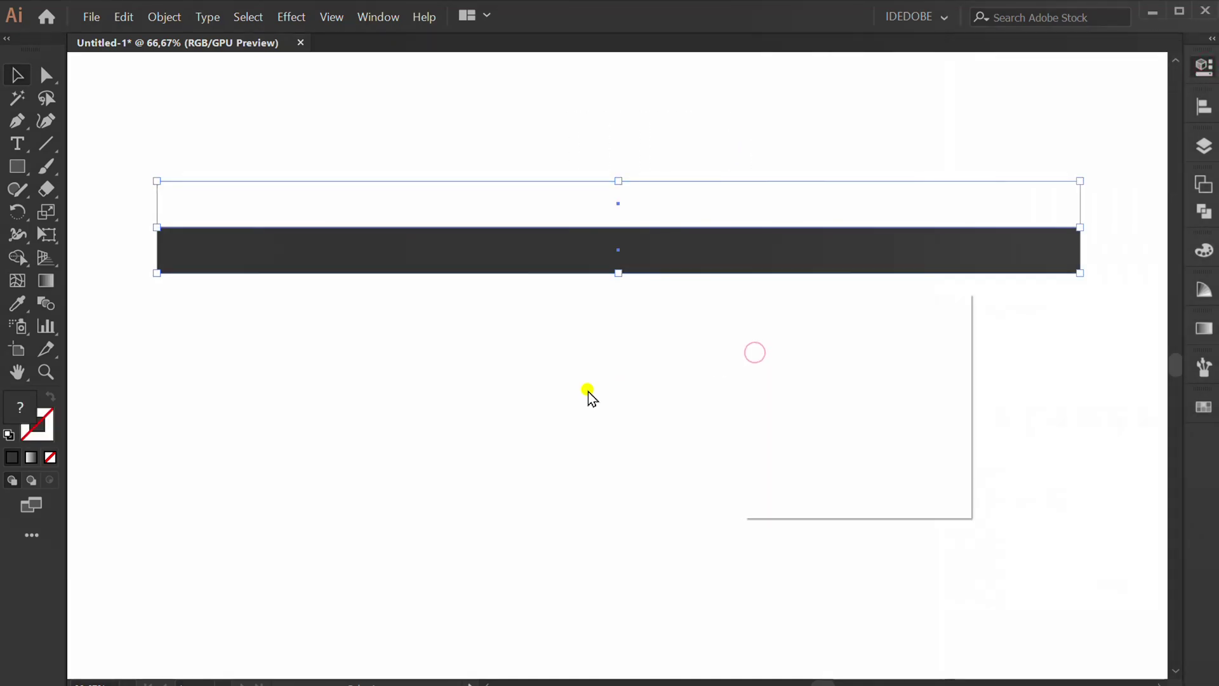
Step: Duplicate the bar pair 75 pt lower and repeat it twice to extend the stripes
left_click(585, 389)
left_click_drag(688, 182, 584, 311)
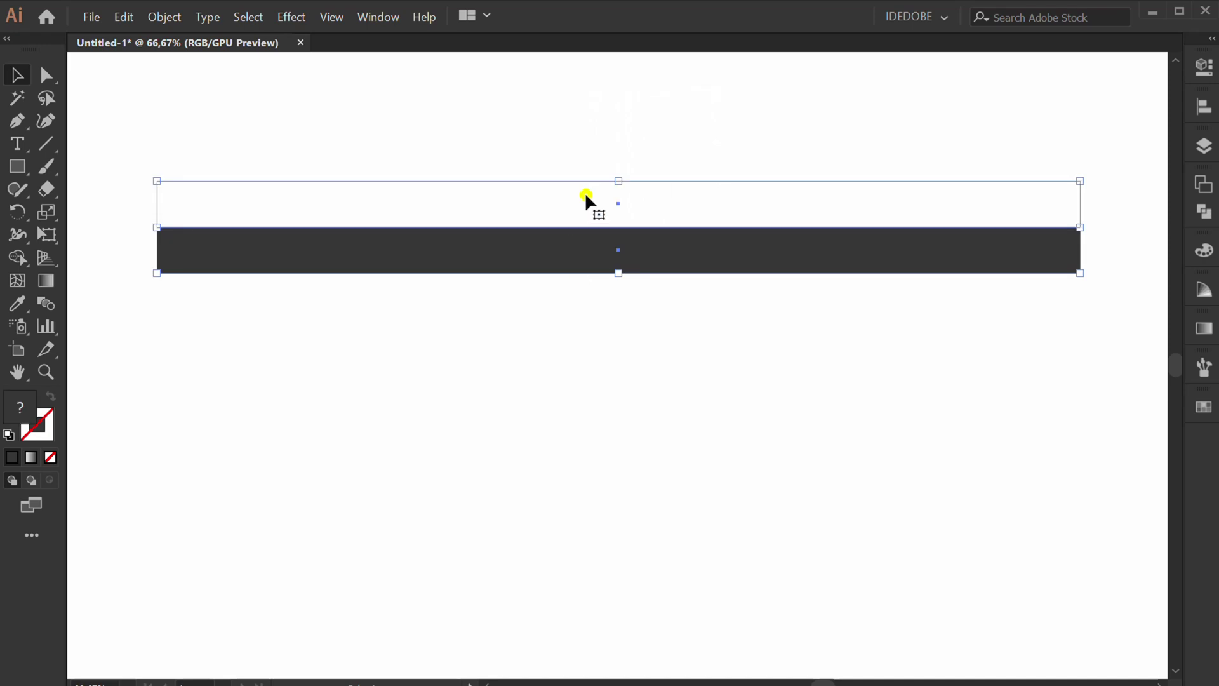
left_click_drag(617, 201, 598, 370)
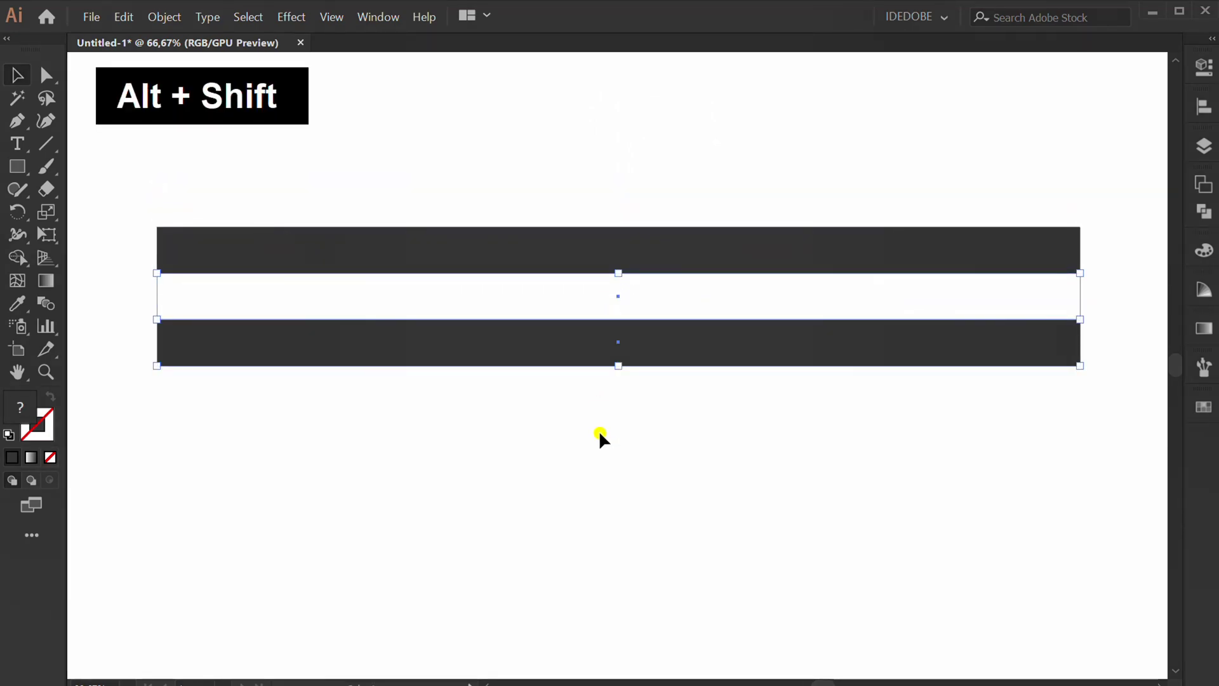
key("ctrl+d")
key("ctrl+d")
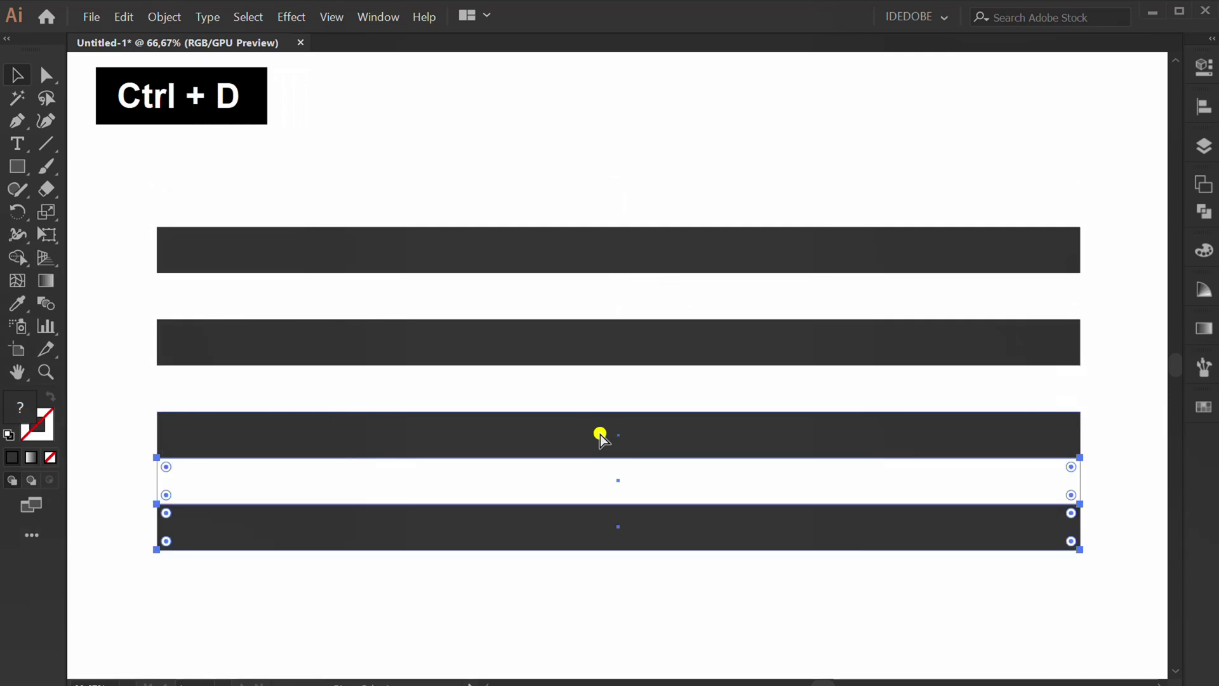
key("ctrl+d")
Step: Delete the extra rectangle at the bottom of the stack
scroll(591, 419, "down", 1)
left_click(958, 579)
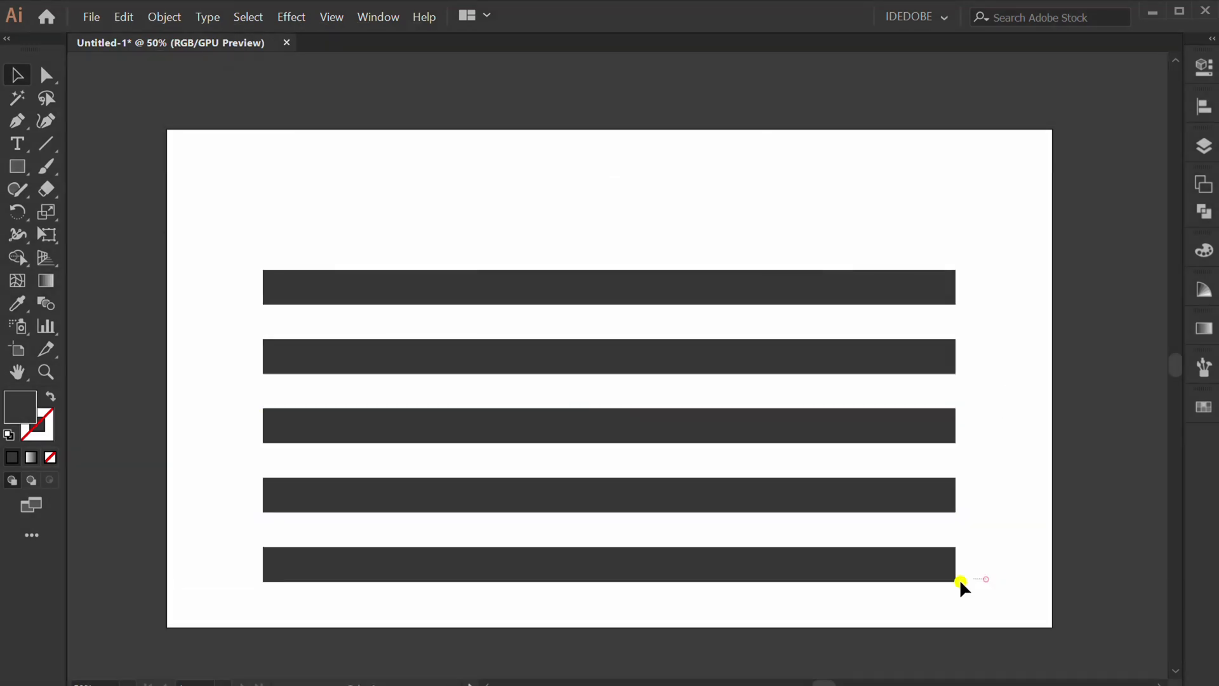
left_click_drag(961, 579, 904, 596)
key("Delete")
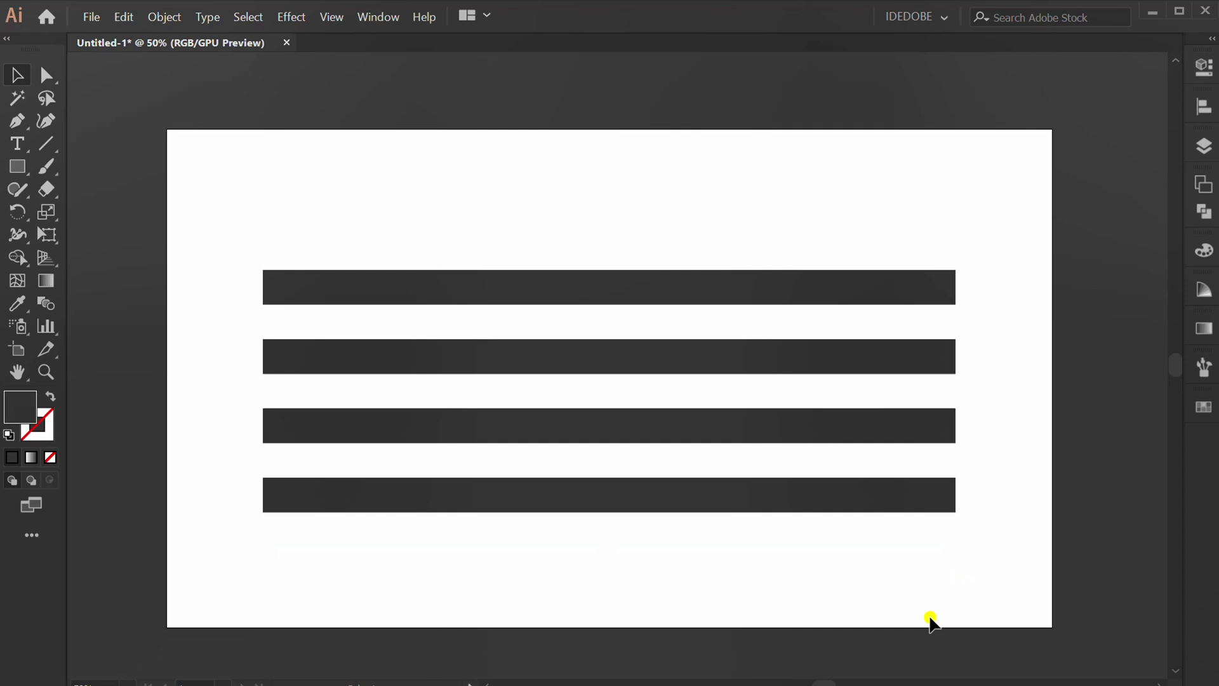
Step: Group all the stripe rectangles together
left_click_drag(1006, 185, 209, 590)
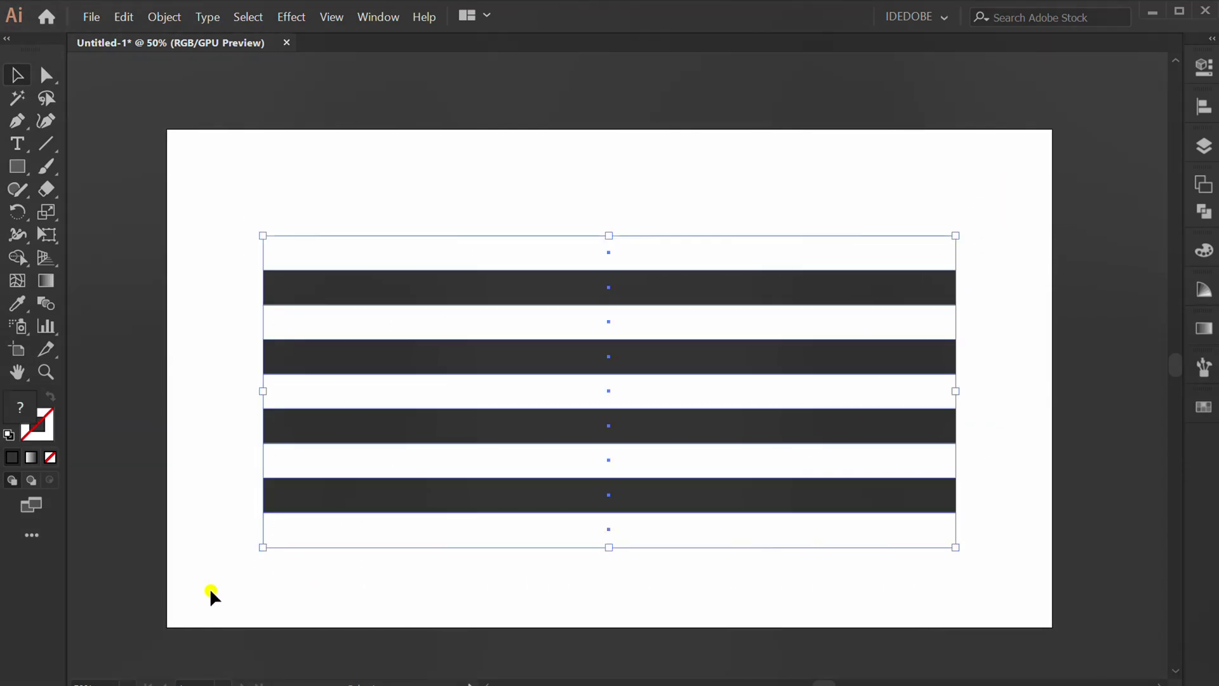
right_click(363, 295)
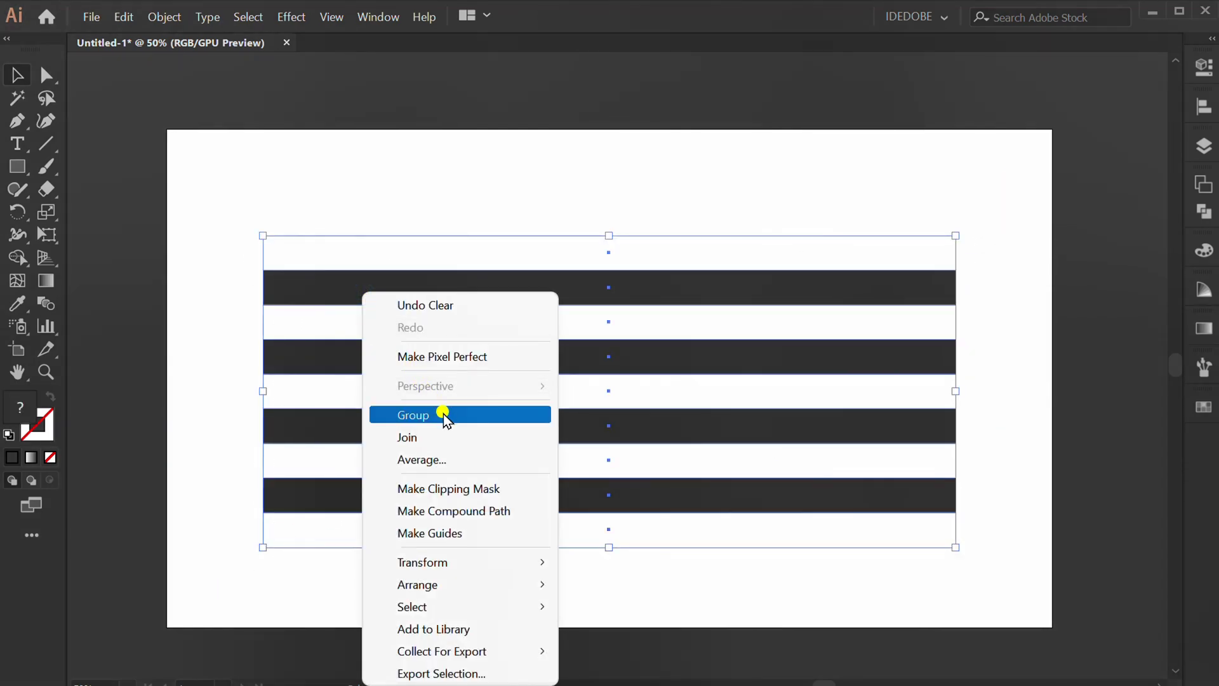
left_click(487, 417)
left_click(996, 396)
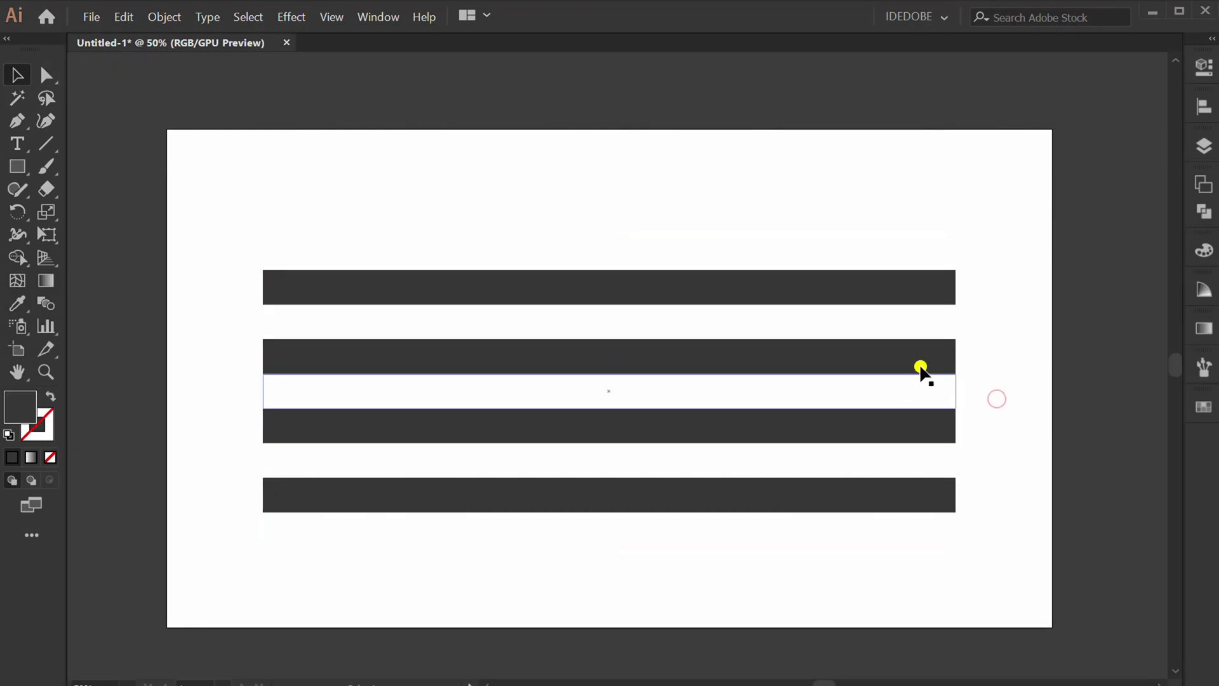
Step: Save the stripes as a new Movie Clip symbol in the Symbols panel
left_click(376, 16)
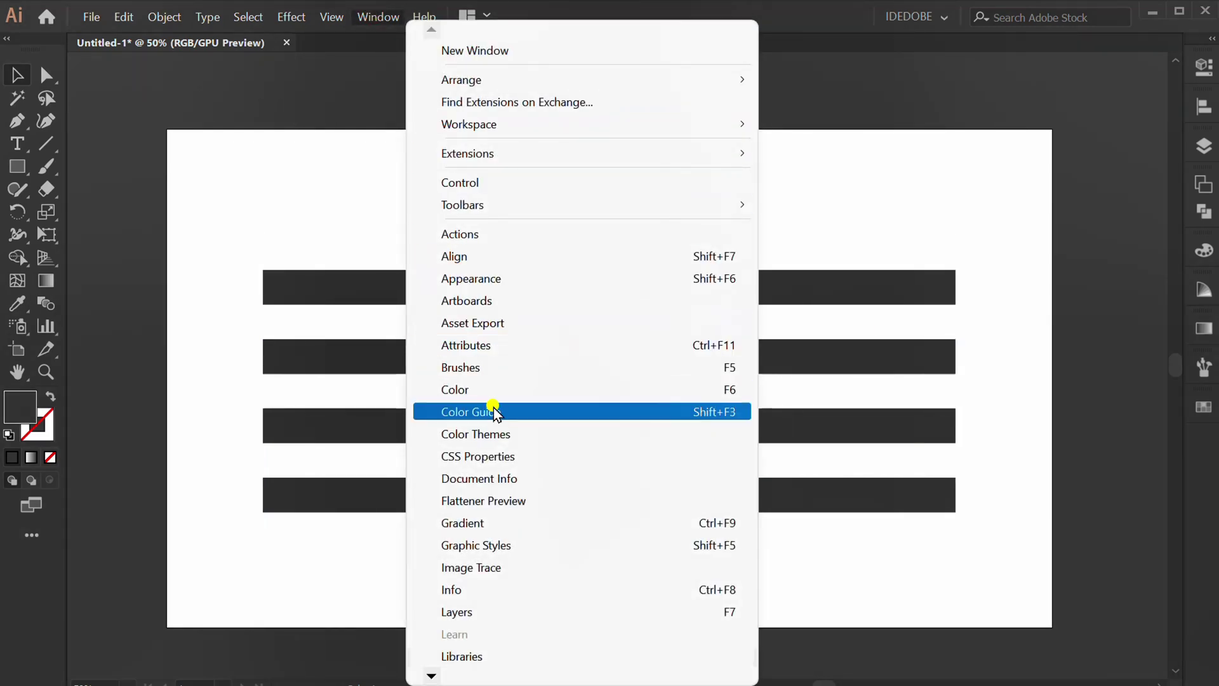
mouse_move(439, 676)
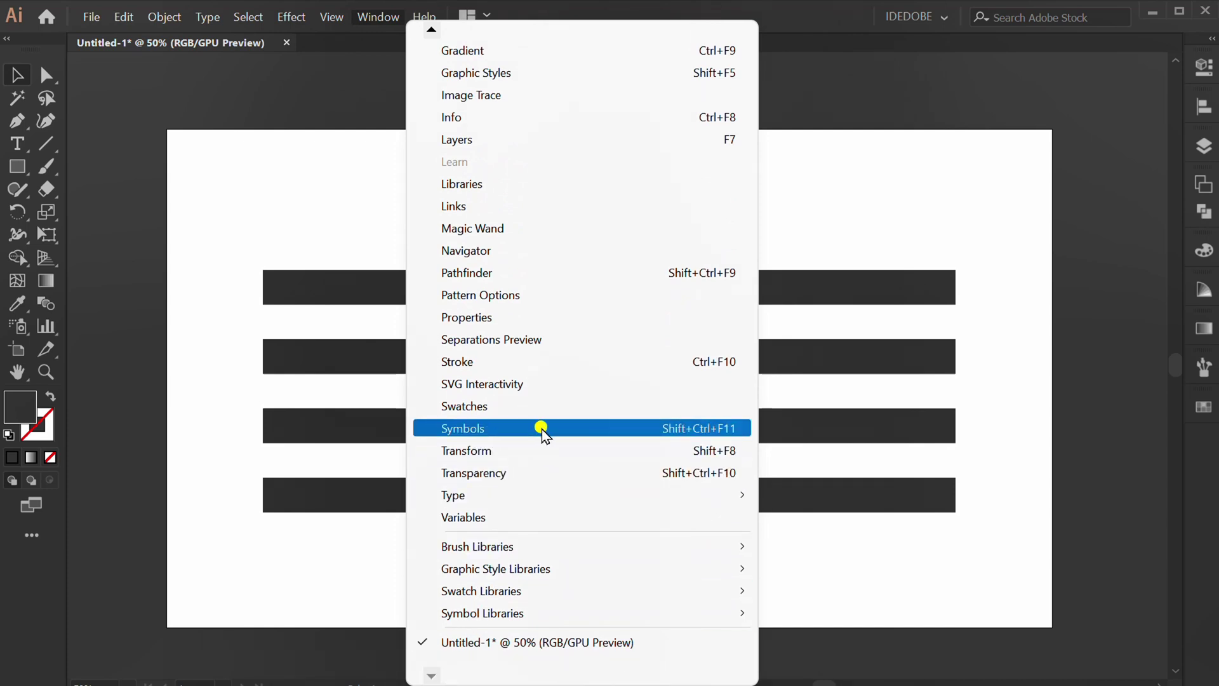
left_click(542, 427)
key("ctrl+a")
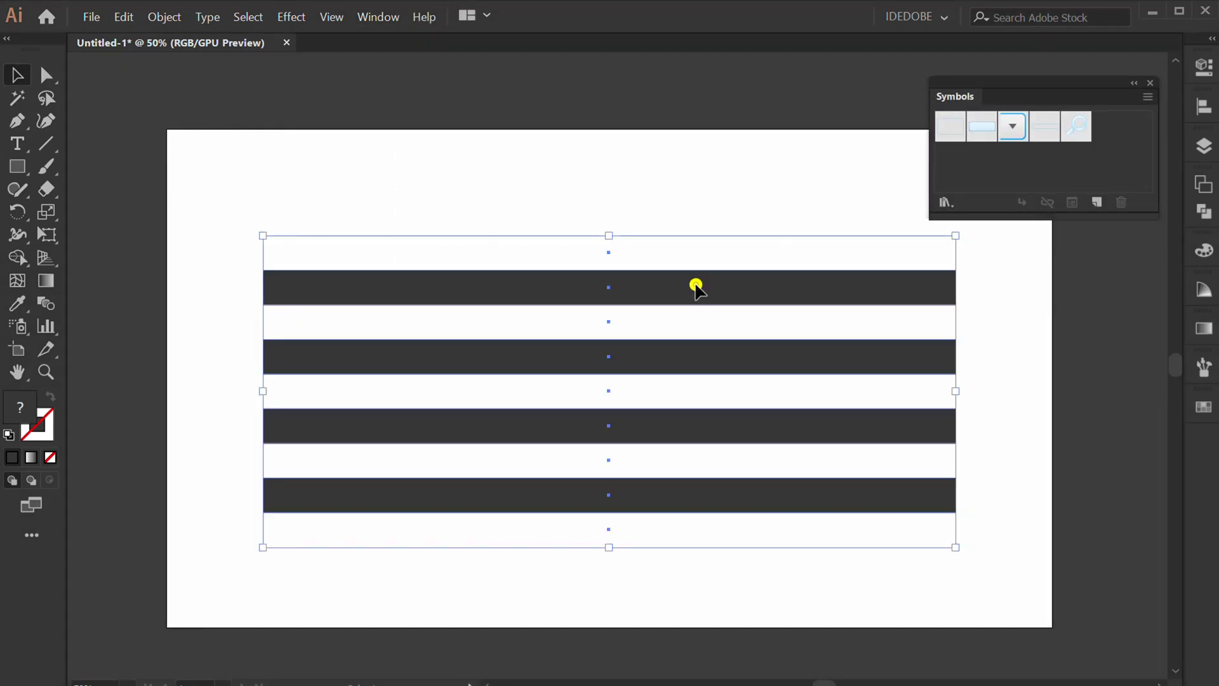
left_click(1096, 202)
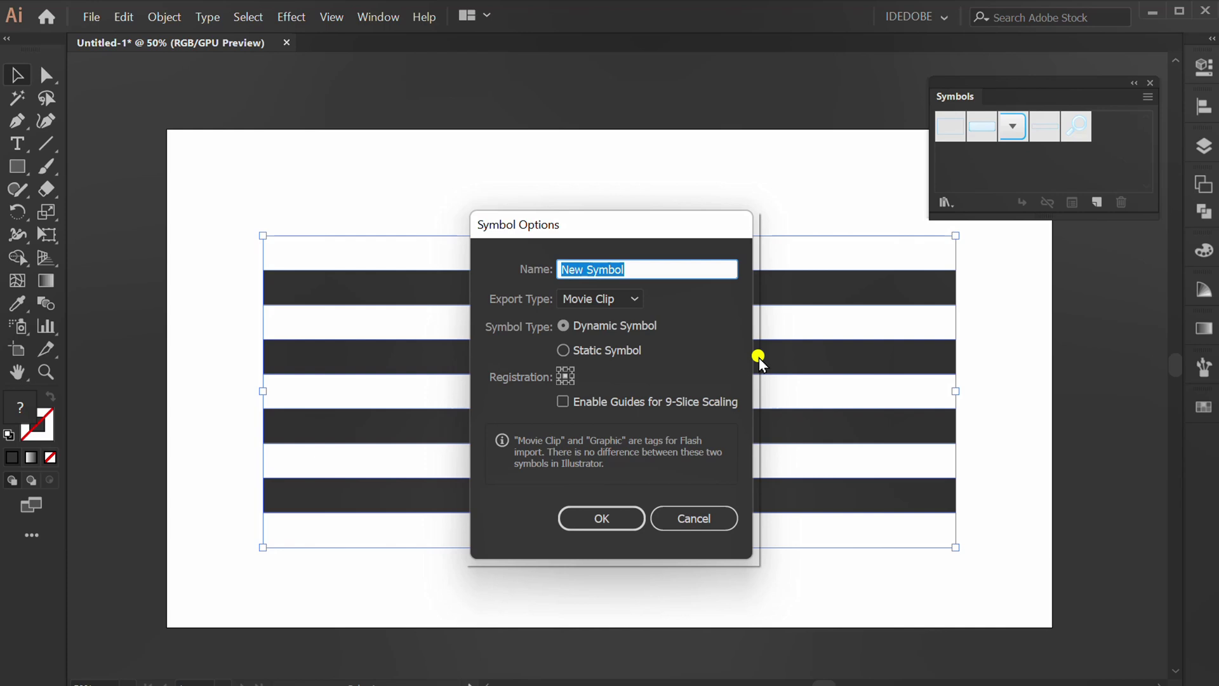
left_click(617, 302)
left_click(596, 317)
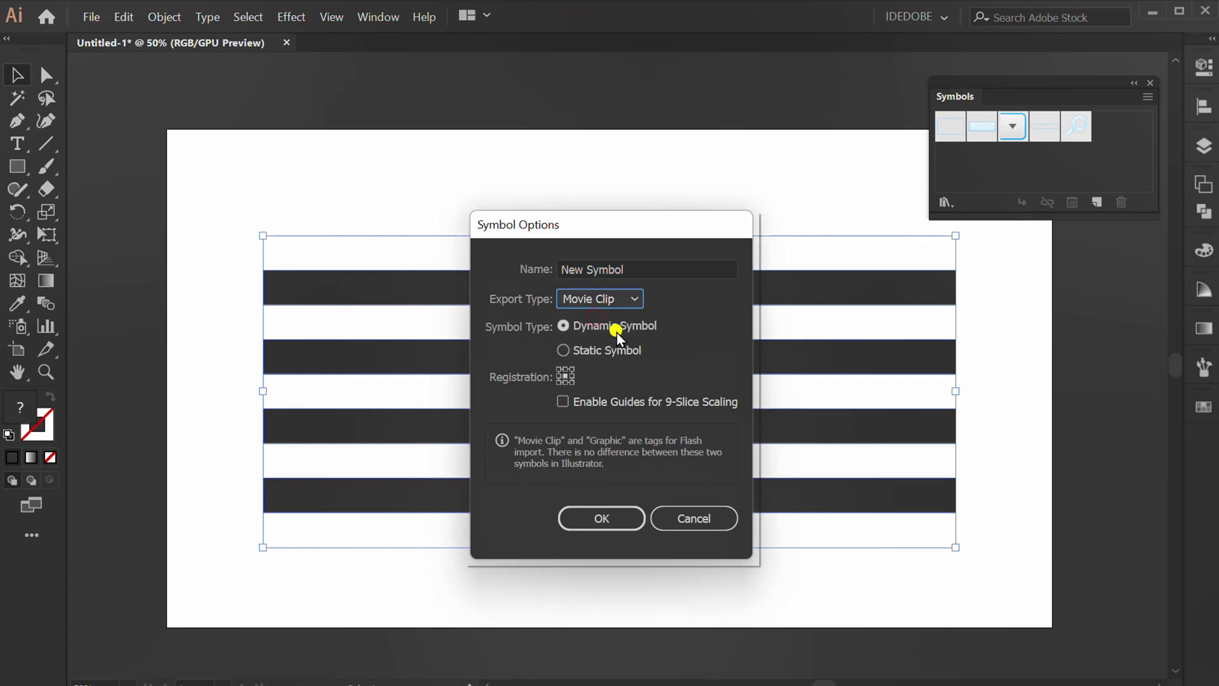
left_click(601, 517)
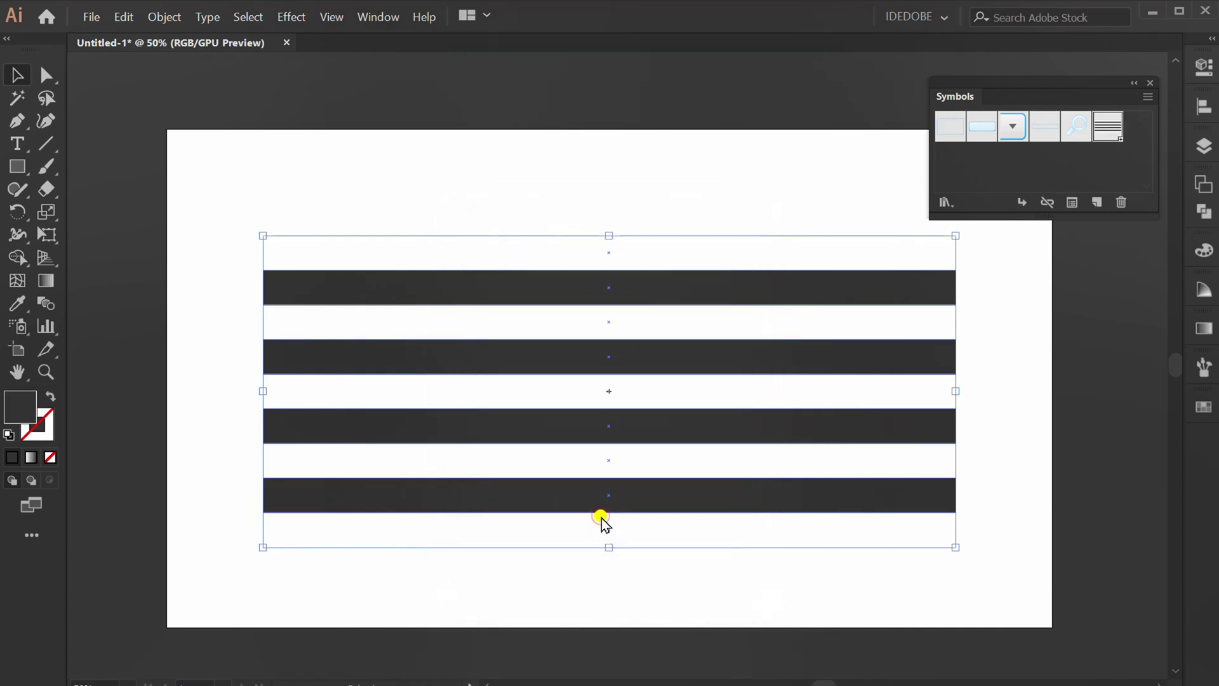
Step: Move the stripe artwork off the artboard to its right
key("ctrl+minus")
left_click_drag(506, 346, 925, 294)
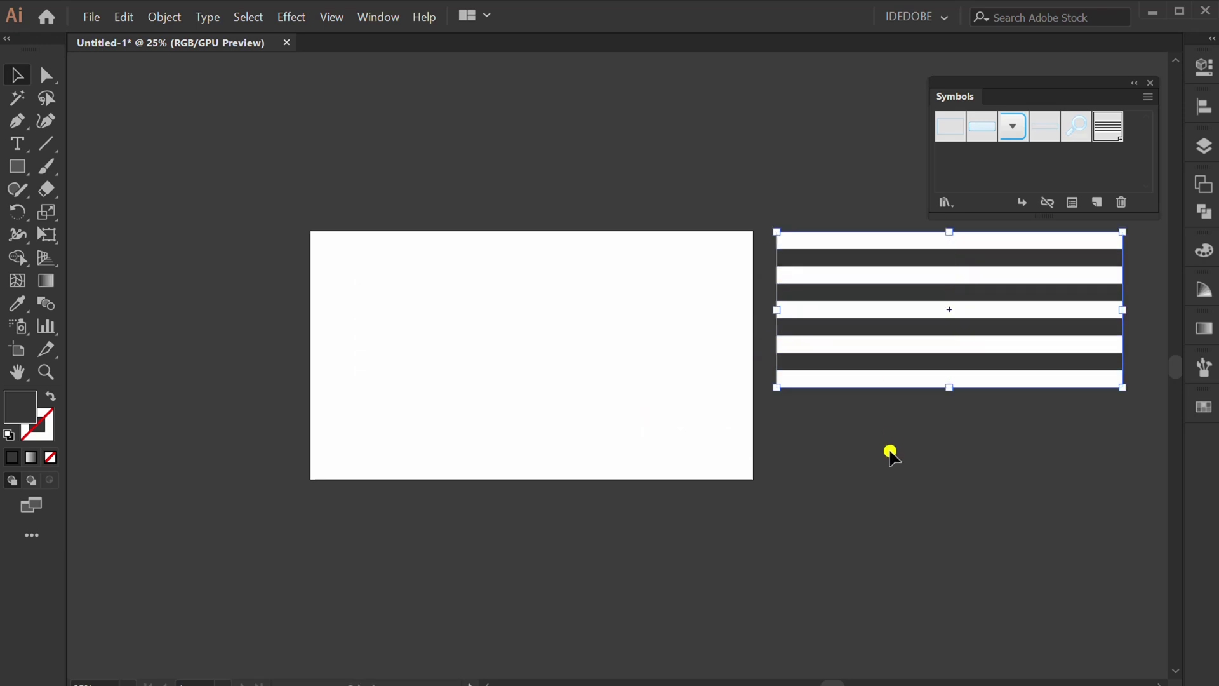
key("ctrl+plus")
Step: Draw a 400 × 400 pt circle
left_click_drag(19, 167, 101, 212)
left_click(568, 338)
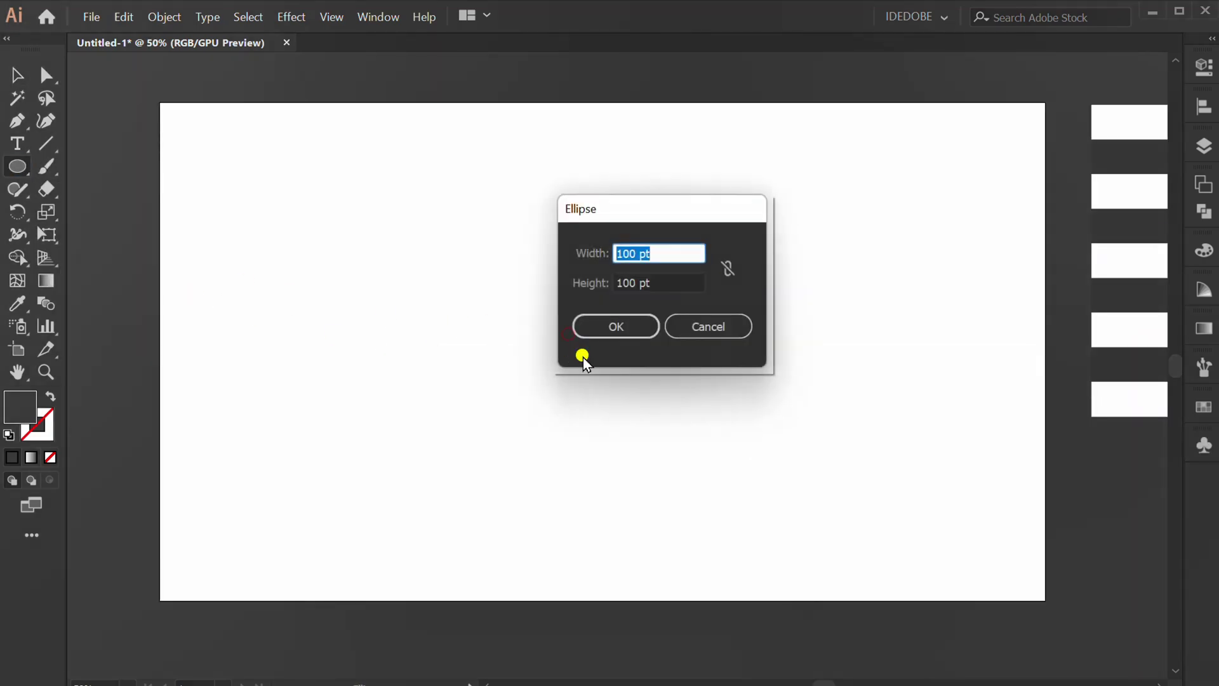
key("BackSpace")
type("400")
key("Tab")
type("400")
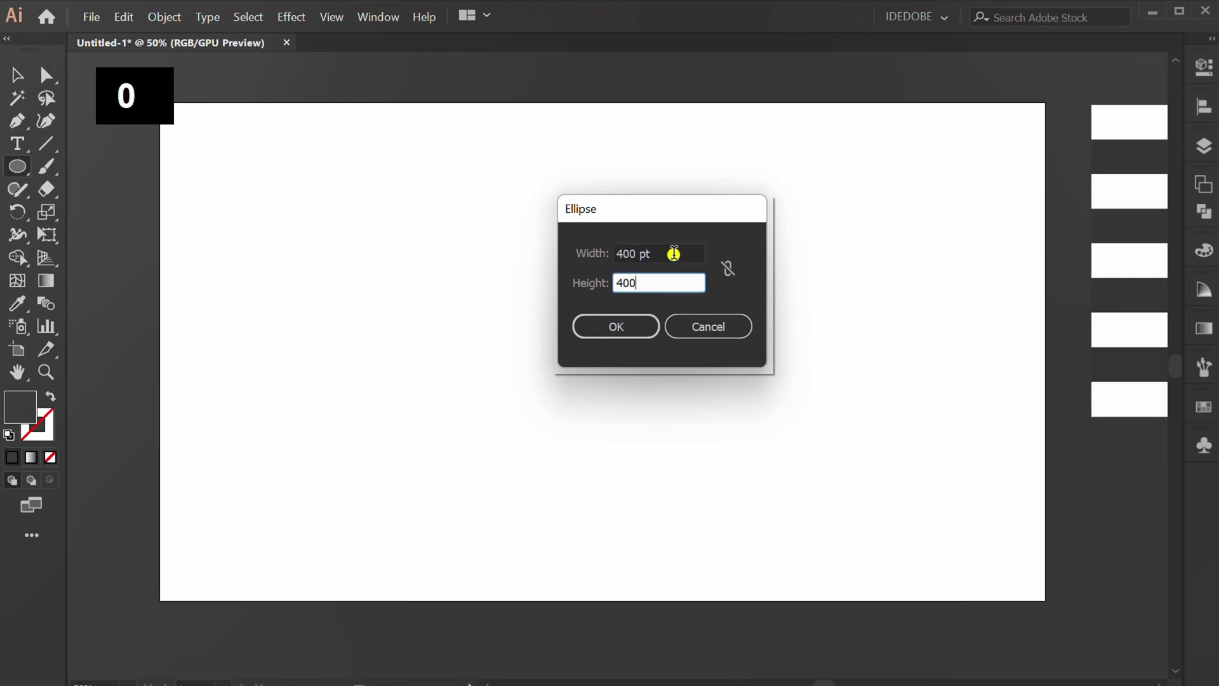
left_click(619, 326)
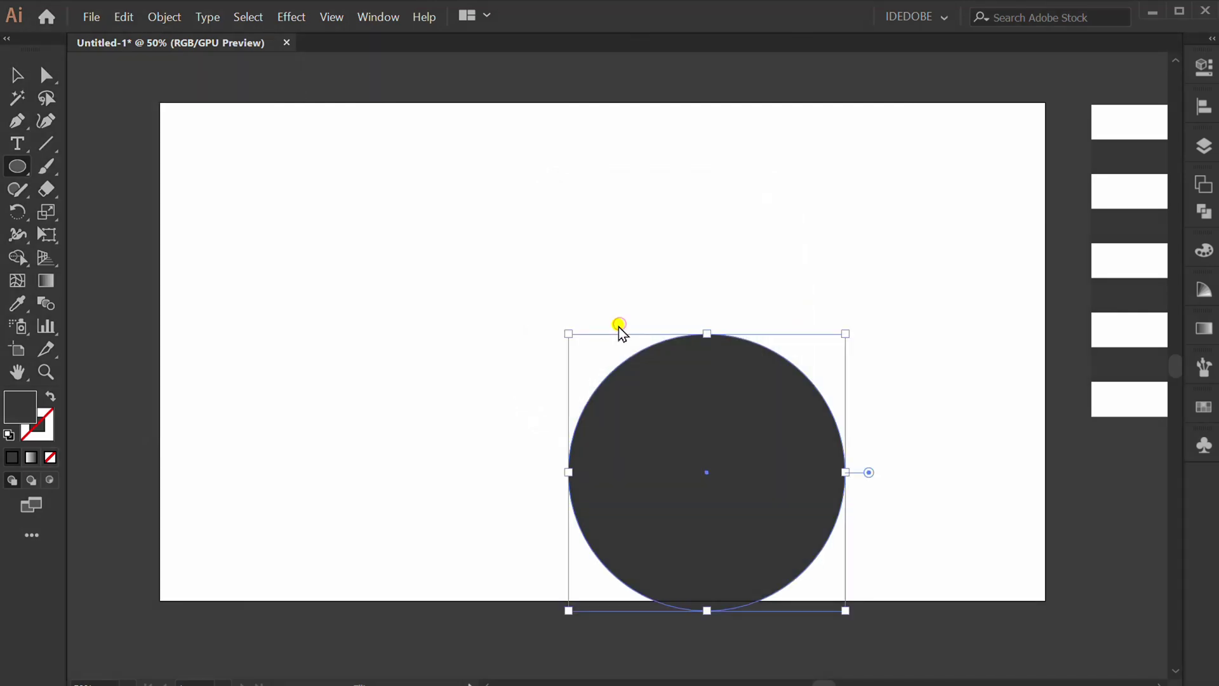
Step: Reset to default white fill and dark stroke, and centre the circle on the artboard
key("d")
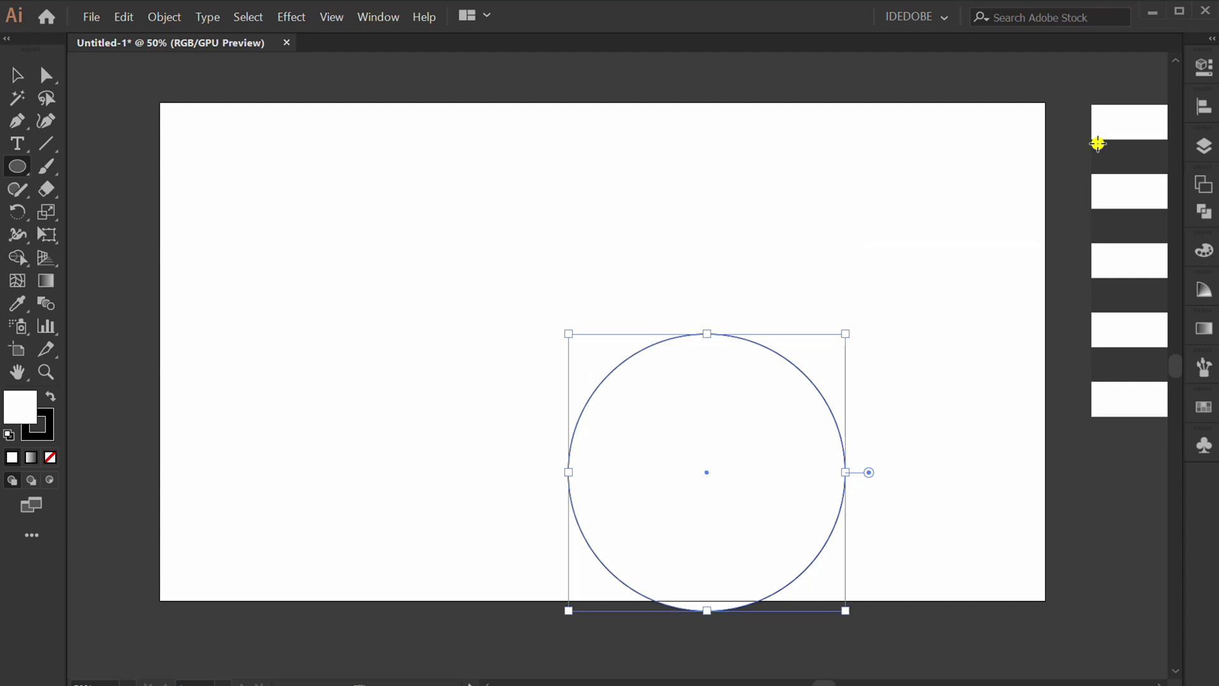
left_click(1202, 108)
left_click(1015, 139)
left_click(1132, 139)
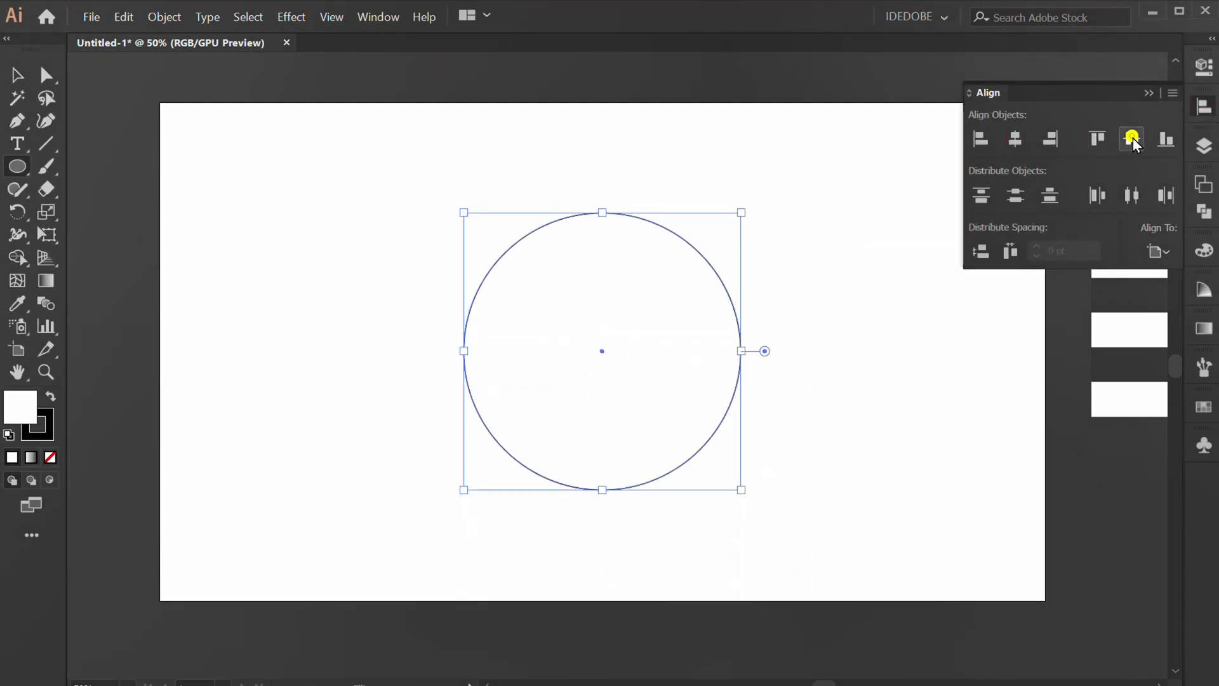
left_click(1147, 92)
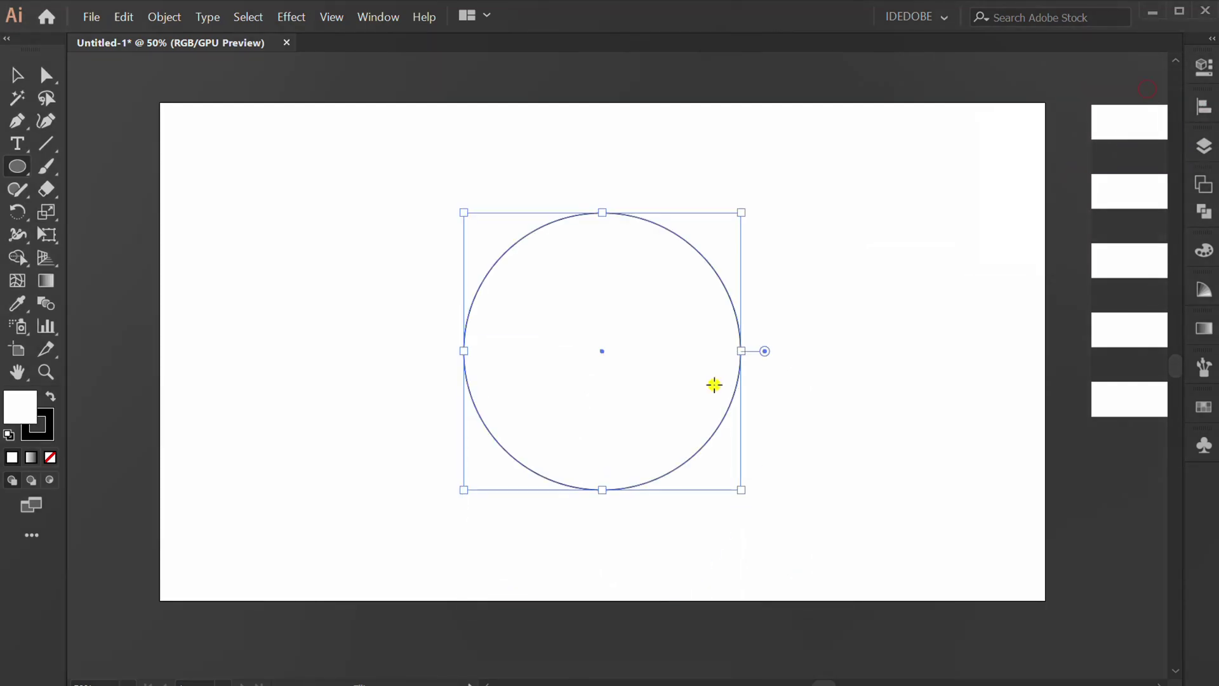
Step: Delete the circle's left anchor point to leave the right half
key("a")
left_click_drag(526, 198, 374, 493)
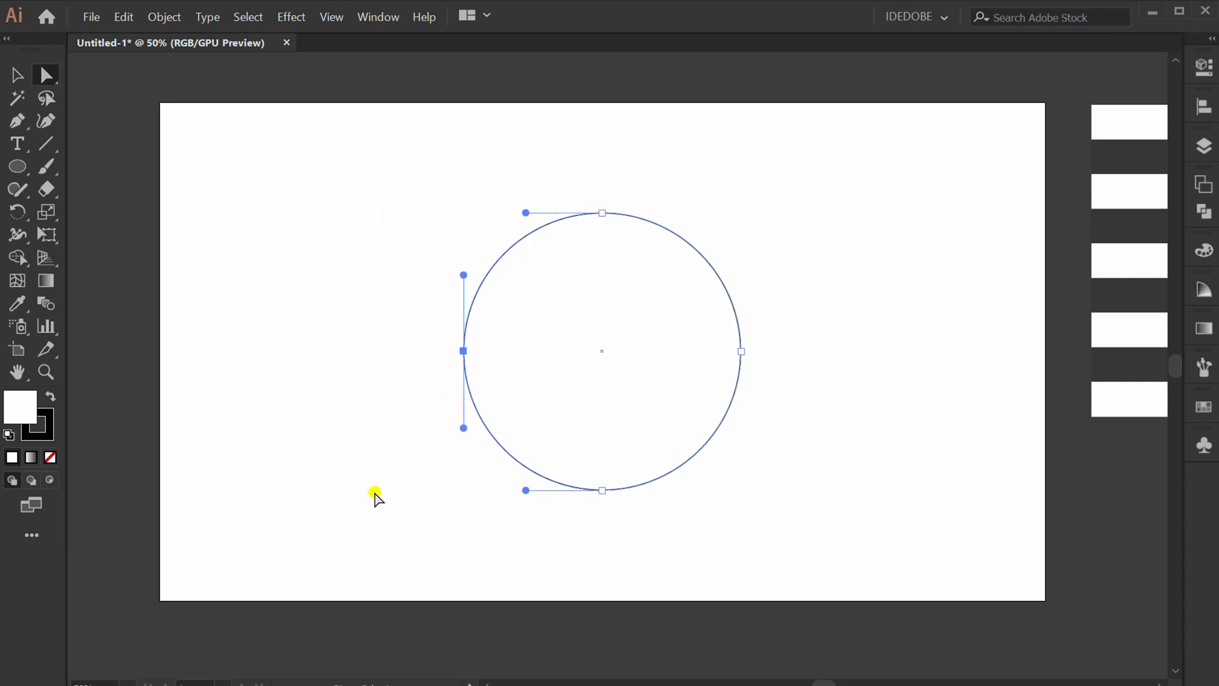
key("Delete")
key("v")
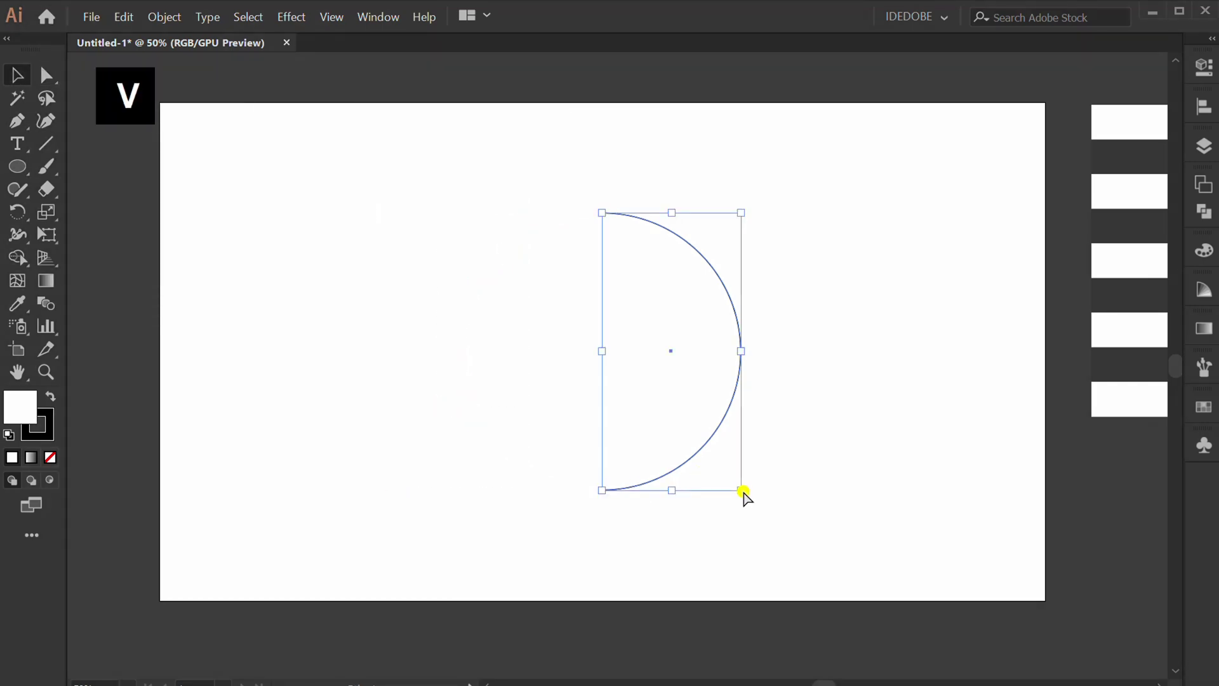
Step: Set the half-circle's stroke to None and reselect it
left_click(1205, 66)
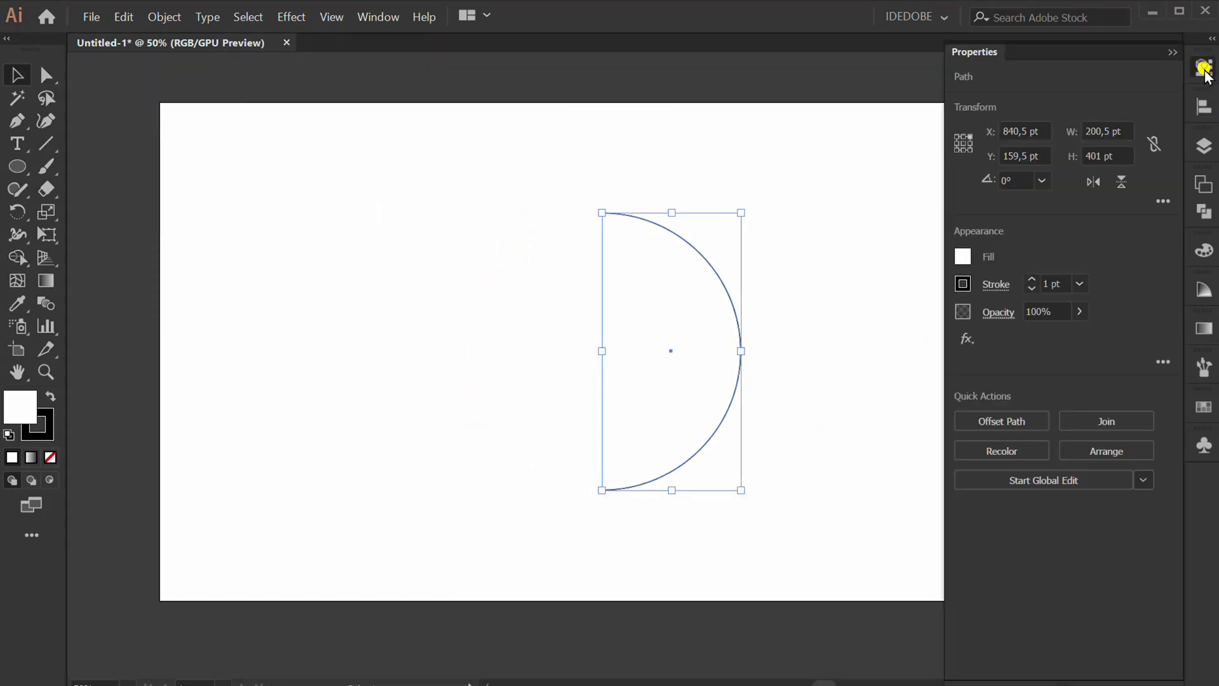
left_click(961, 285)
left_click(756, 352)
left_click(835, 244)
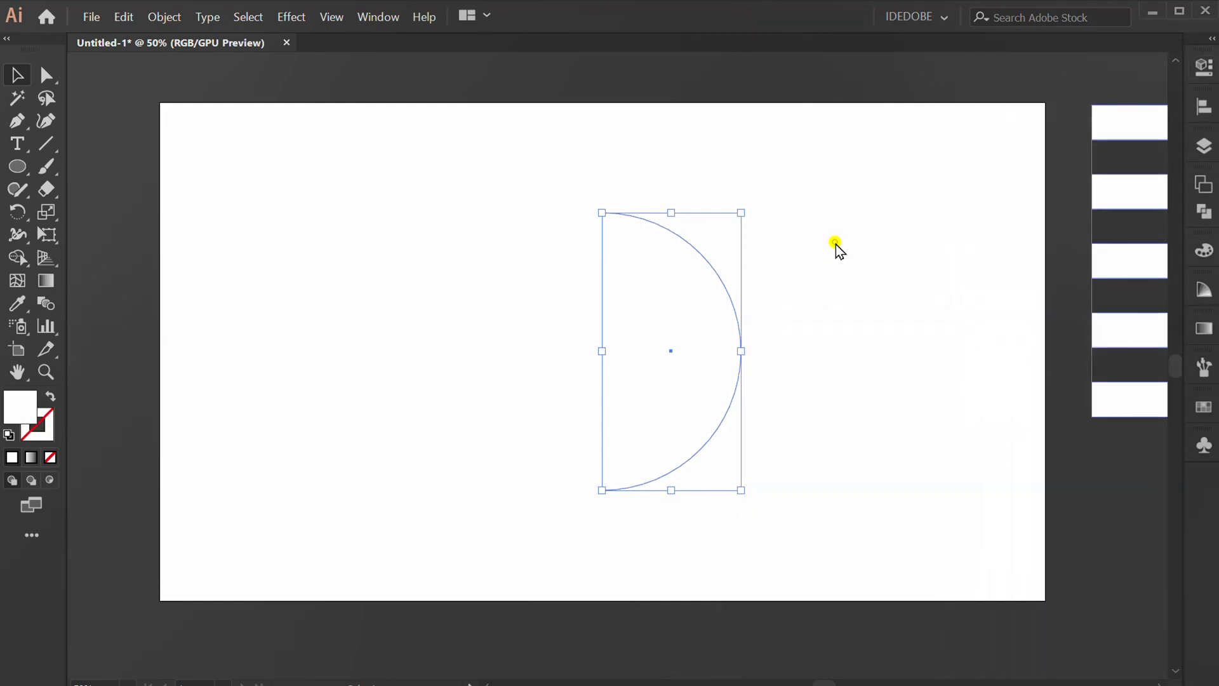
left_click(835, 244)
left_click_drag(873, 145, 343, 567)
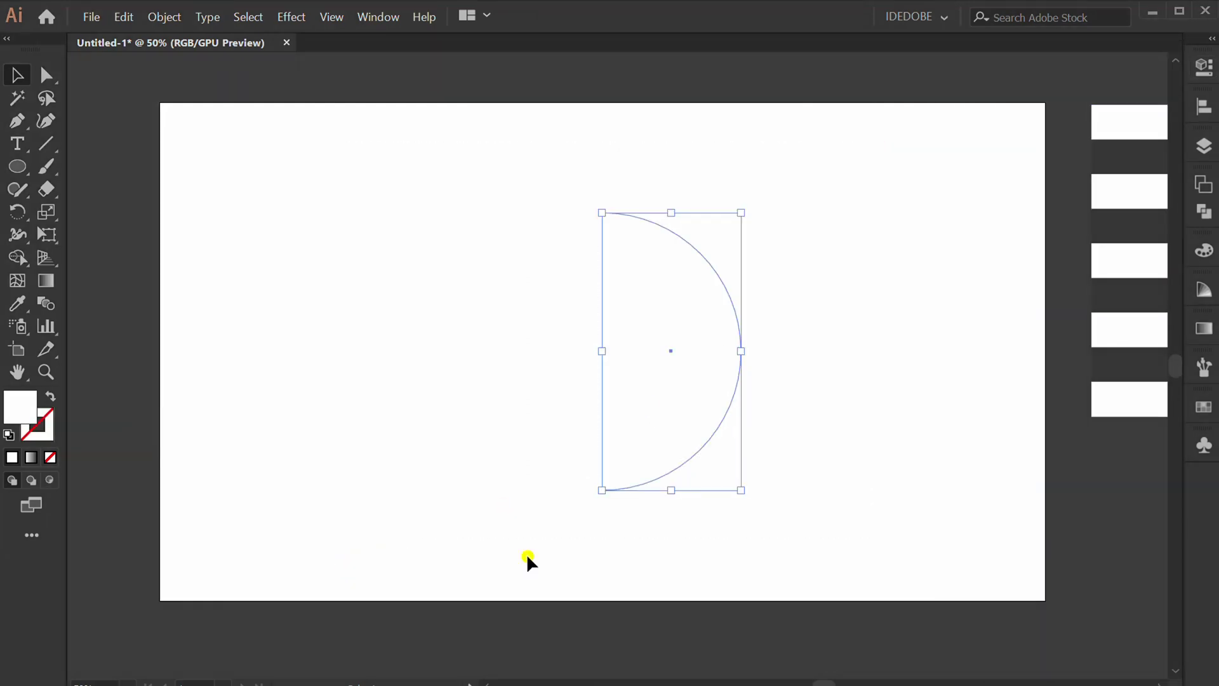
Step: Apply Effect > 3D > Revolve with Preview on and Diffuse Shading surface
left_click(292, 17)
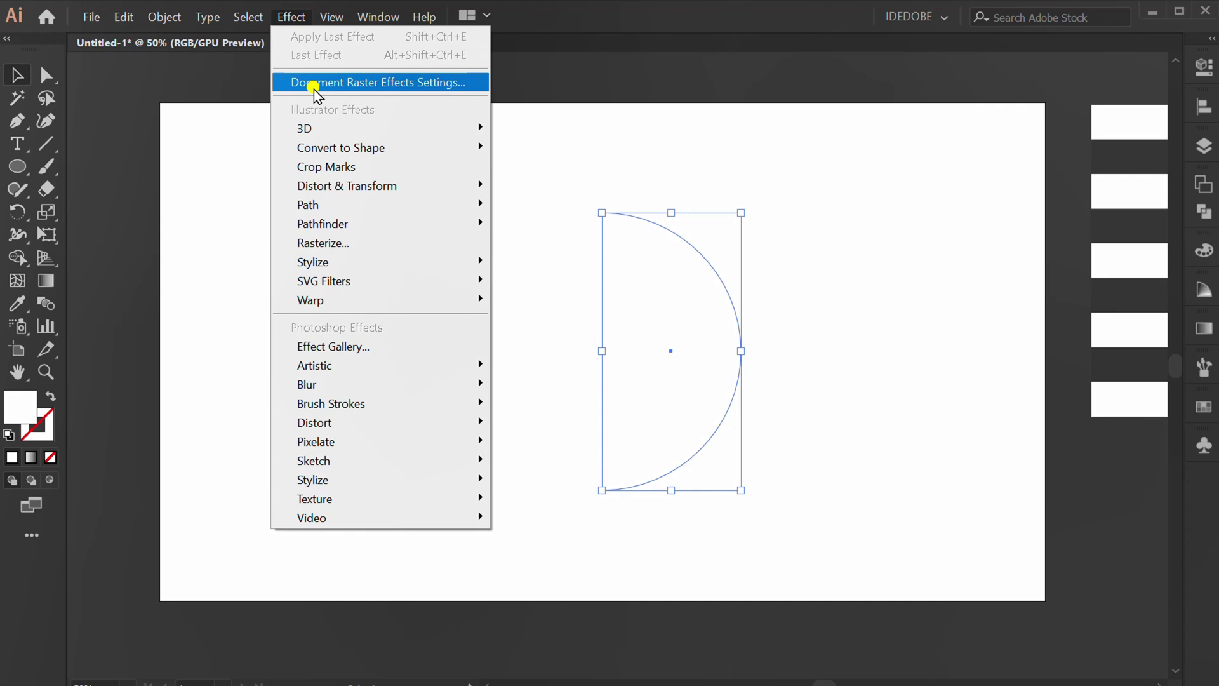
mouse_move(330, 128)
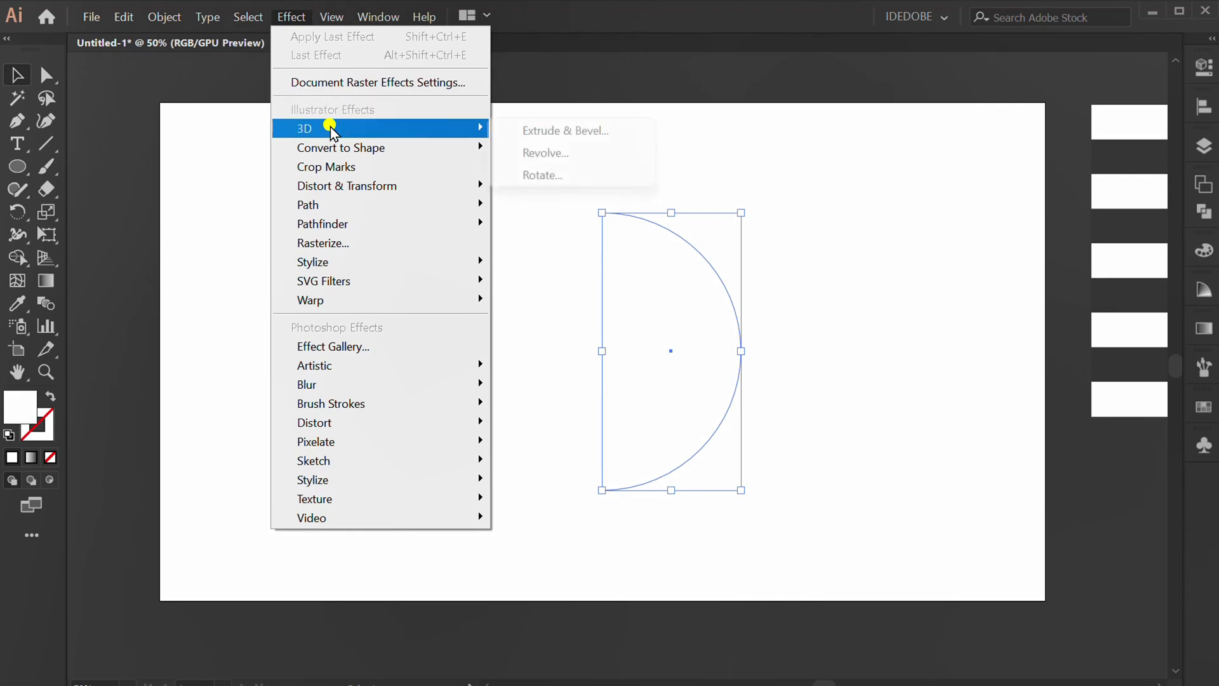
left_click(599, 153)
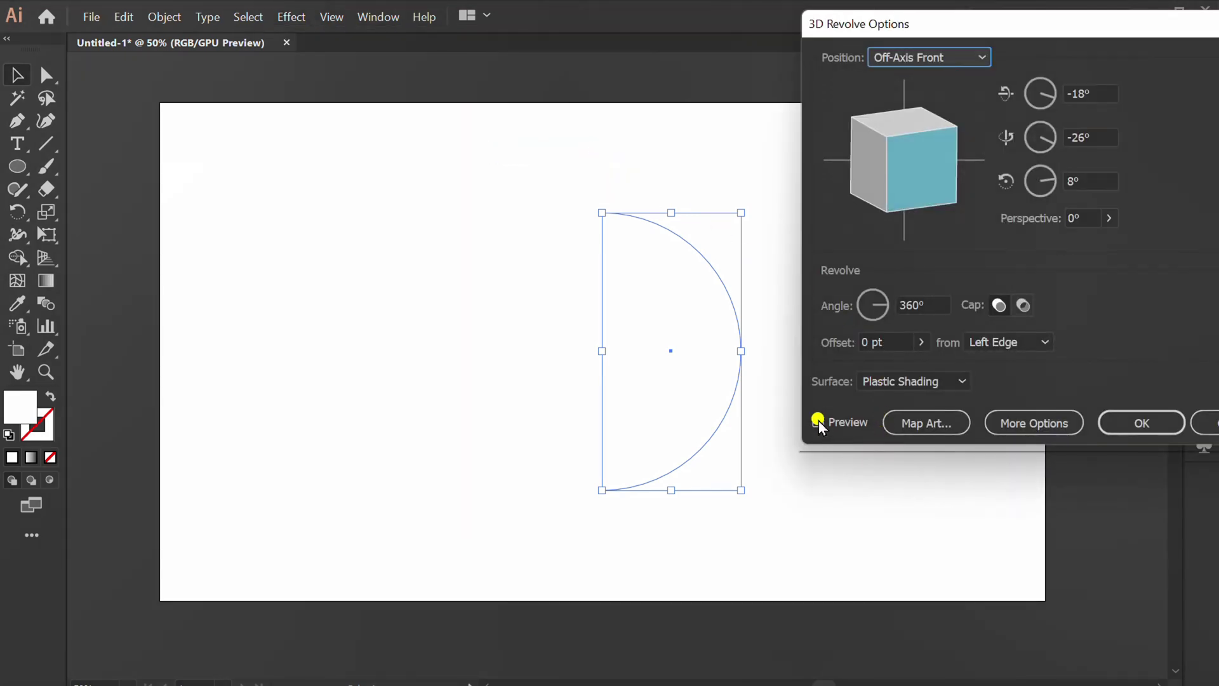
left_click(817, 420)
left_click(957, 381)
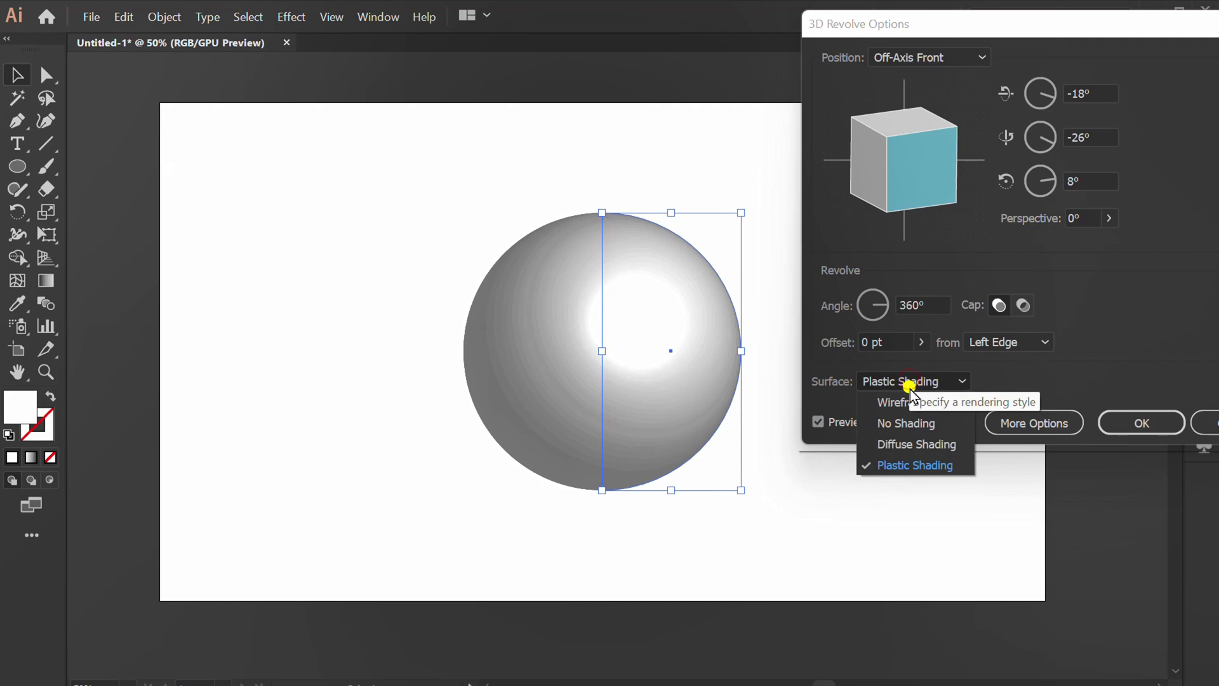
left_click(943, 441)
Step: Map the New Symbol stripes onto the sphere, scaled to fit, with Shade Artwork enabled
left_click(935, 421)
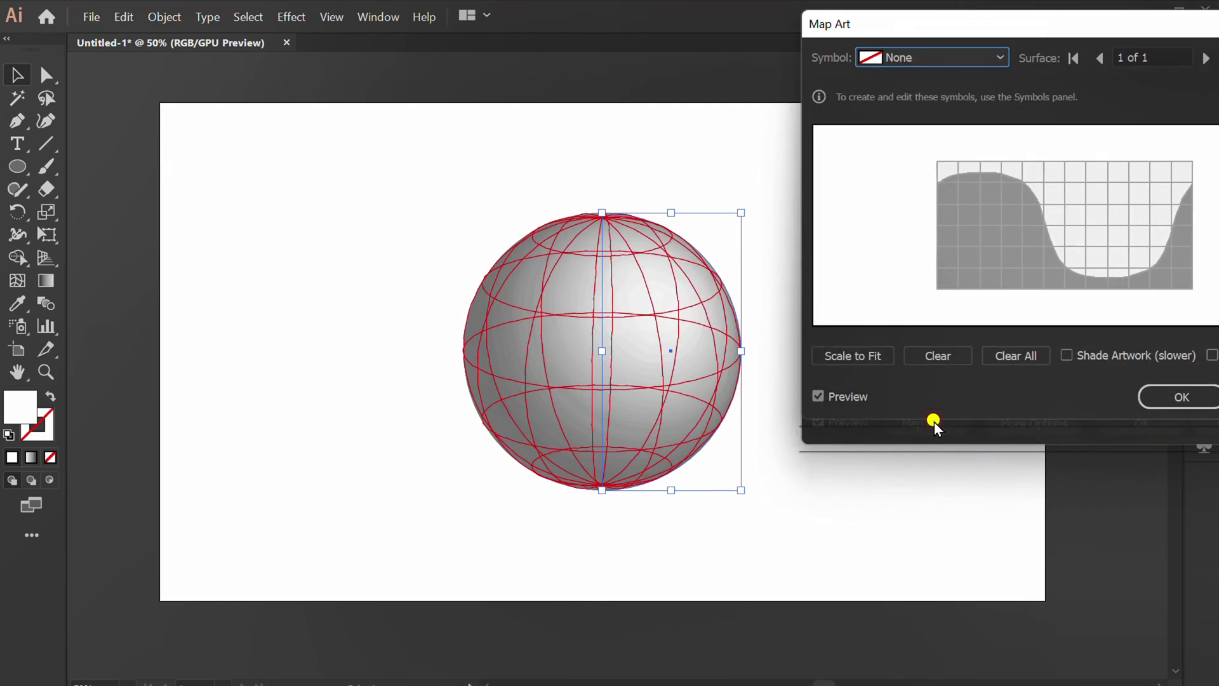
left_click(912, 57)
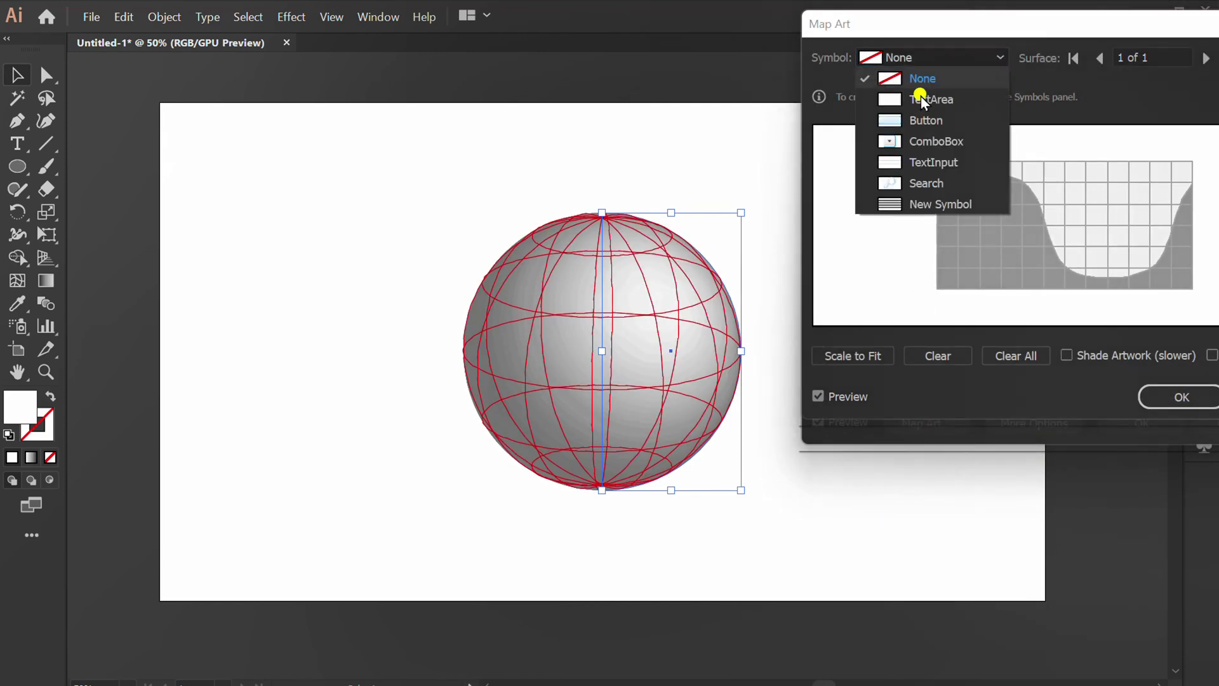
left_click(956, 205)
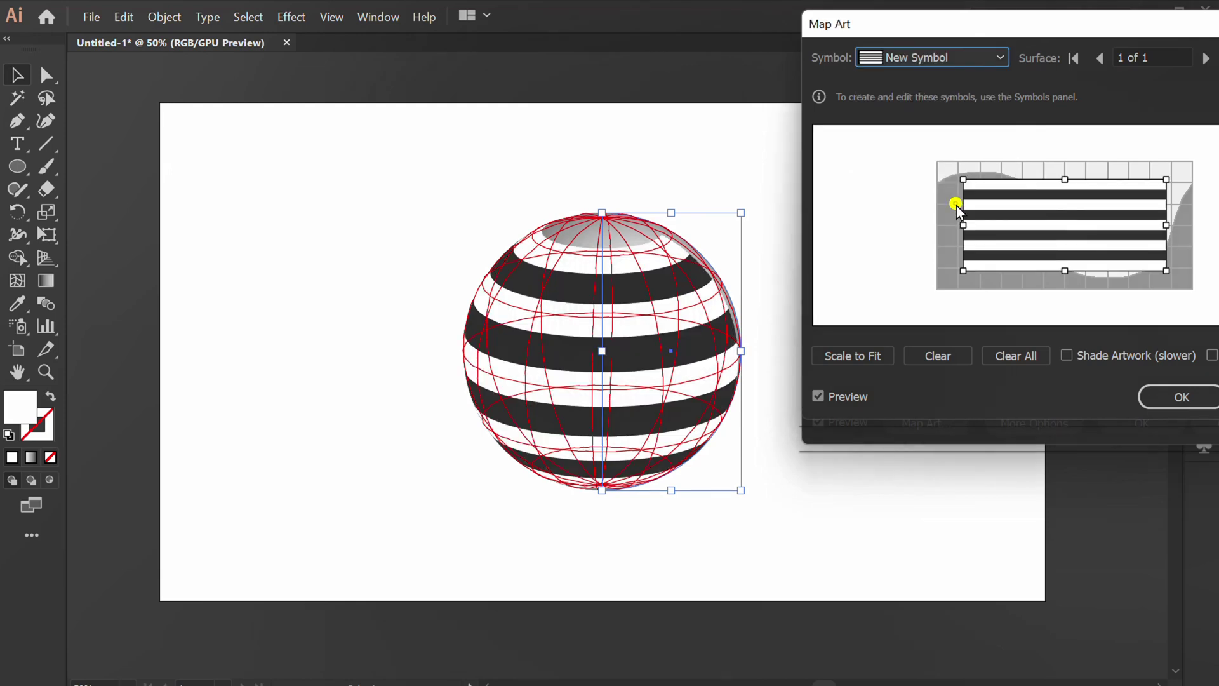
left_click(861, 356)
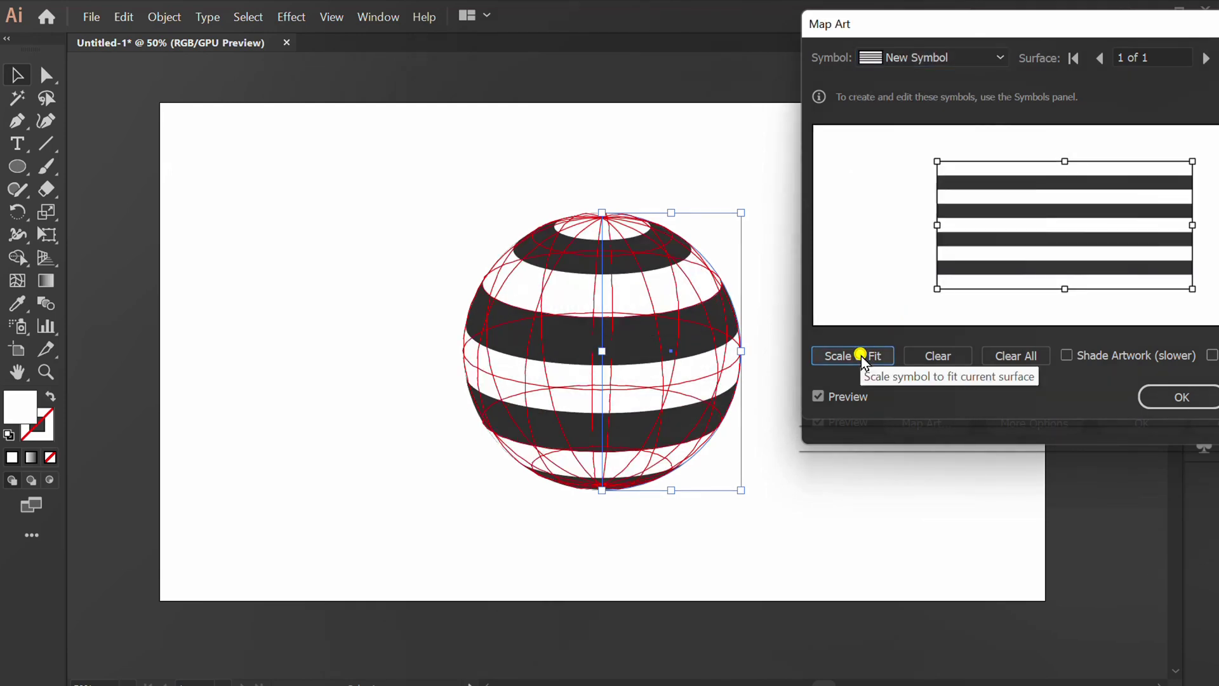
left_click_drag(1014, 21, 890, 29)
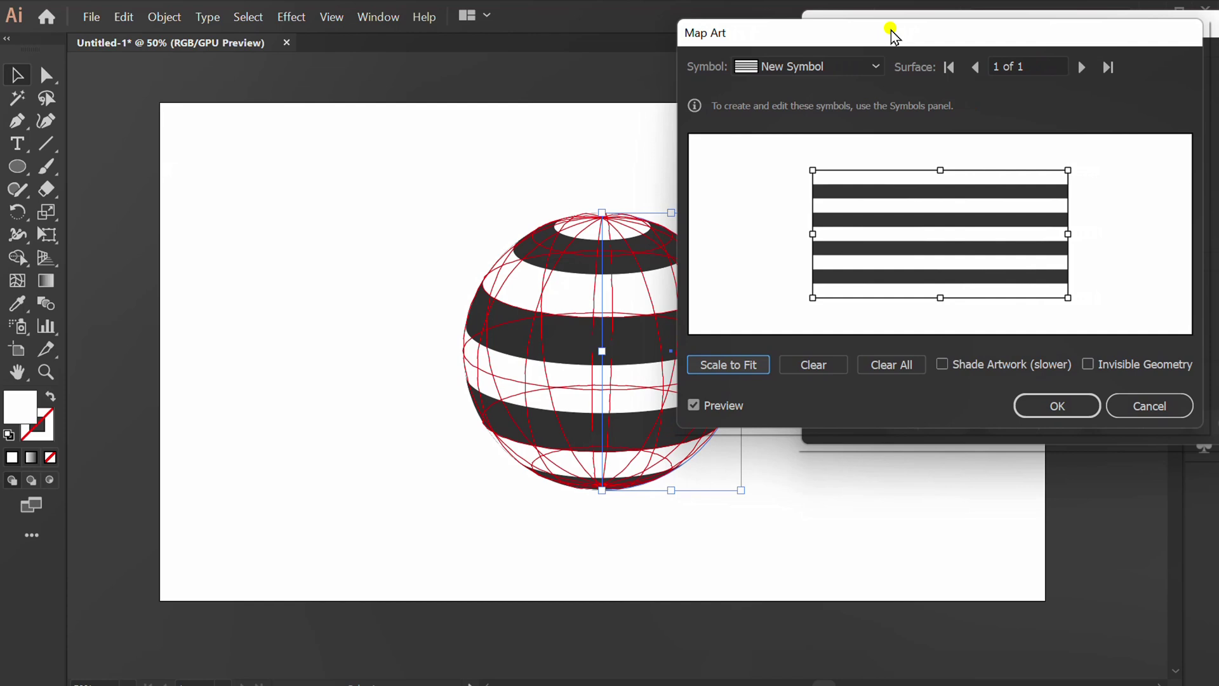
left_click(942, 364)
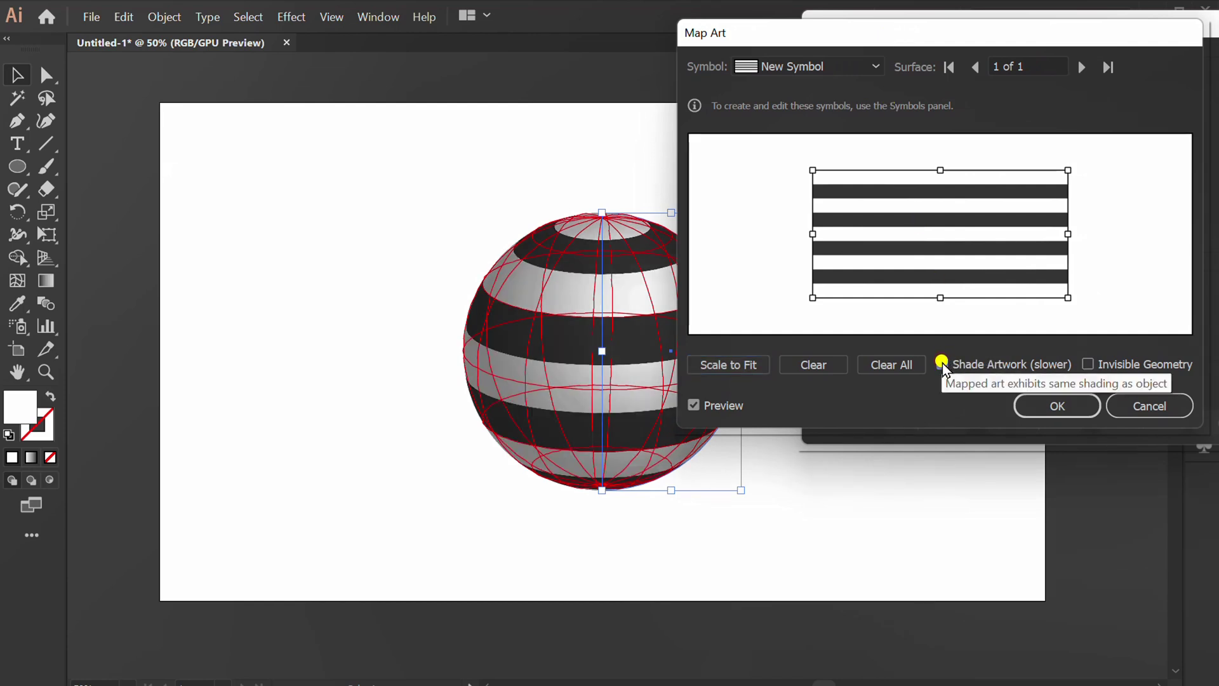
Step: Tilt the ball so the stripes run diagonally and set ambient light to 75%
left_click(1051, 405)
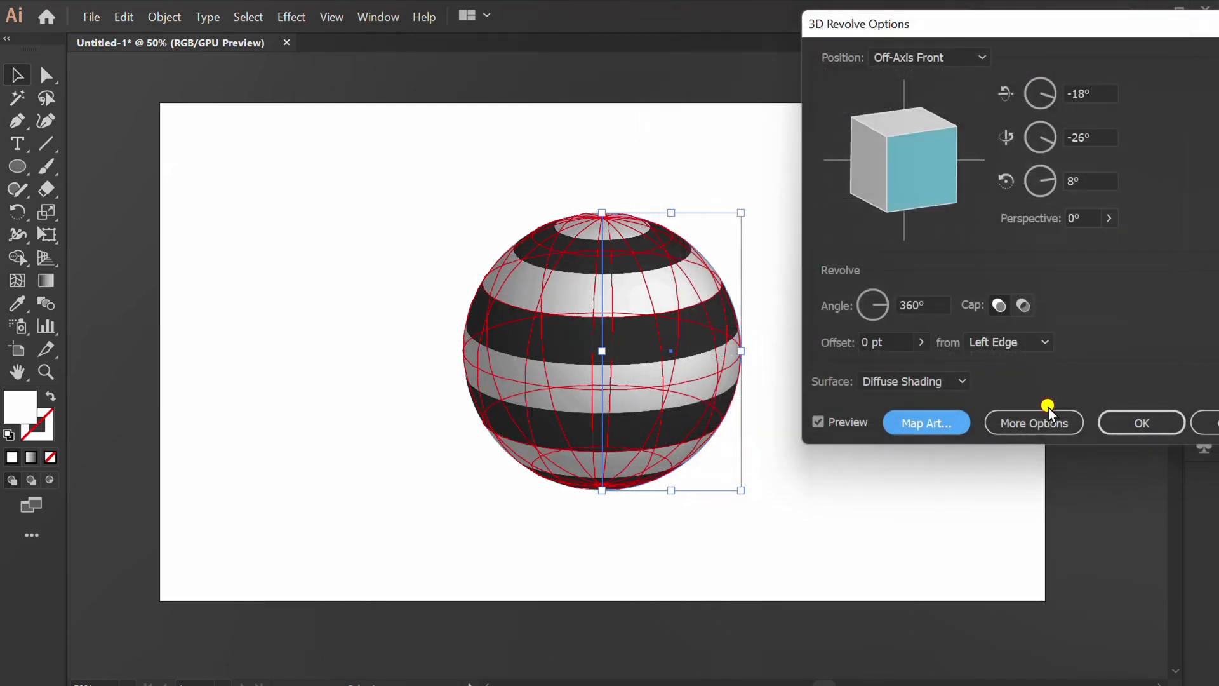
mouse_move(912, 167)
left_mouse_down()
mouse_move(887, 160)
mouse_move(927, 183)
mouse_move(925, 172)
left_mouse_up()
left_click(1034, 422)
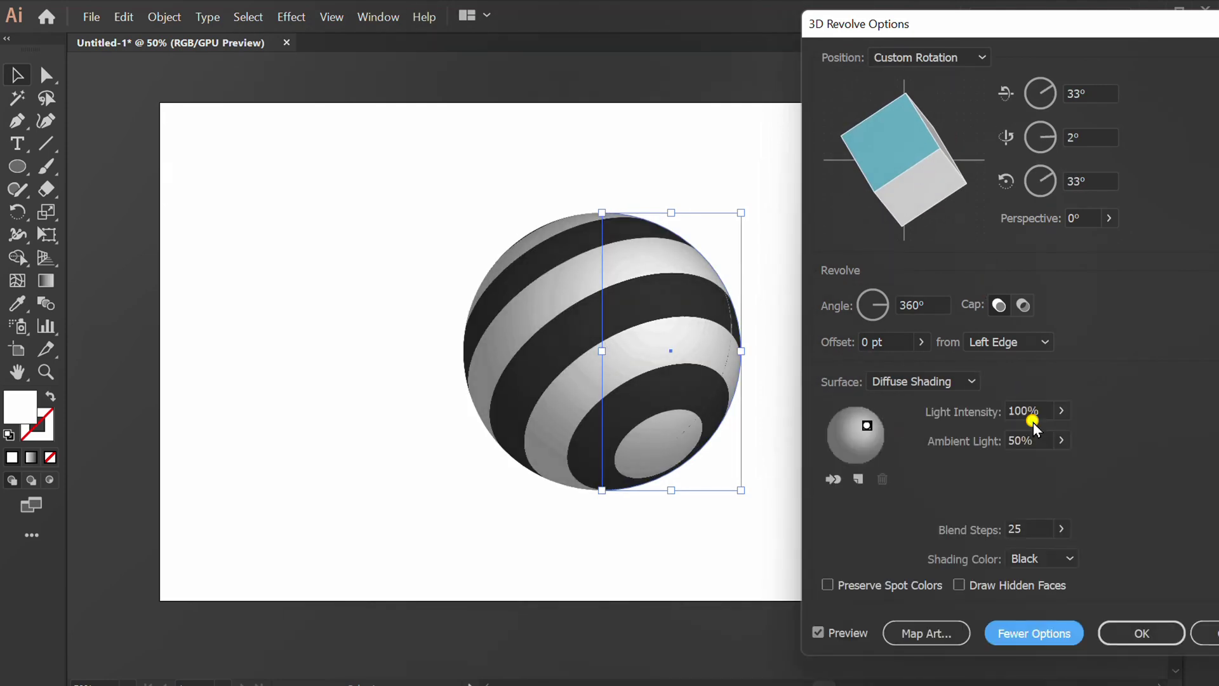
left_click(981, 442)
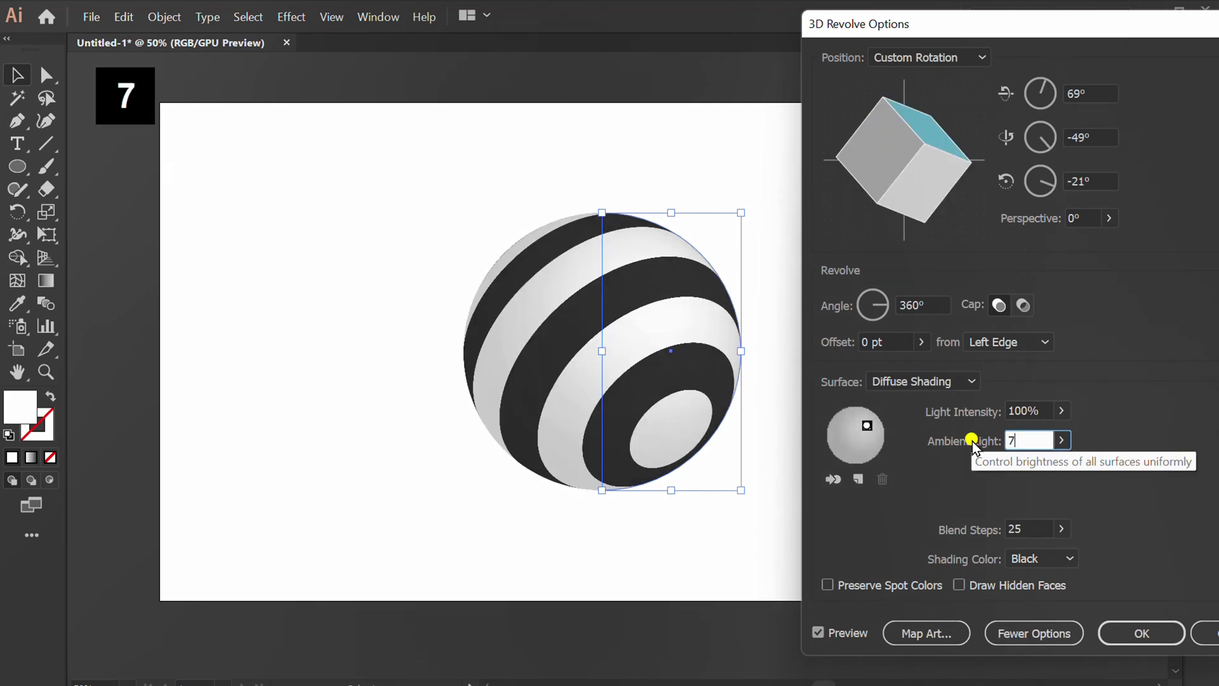
type("7")
left_click(1029, 410)
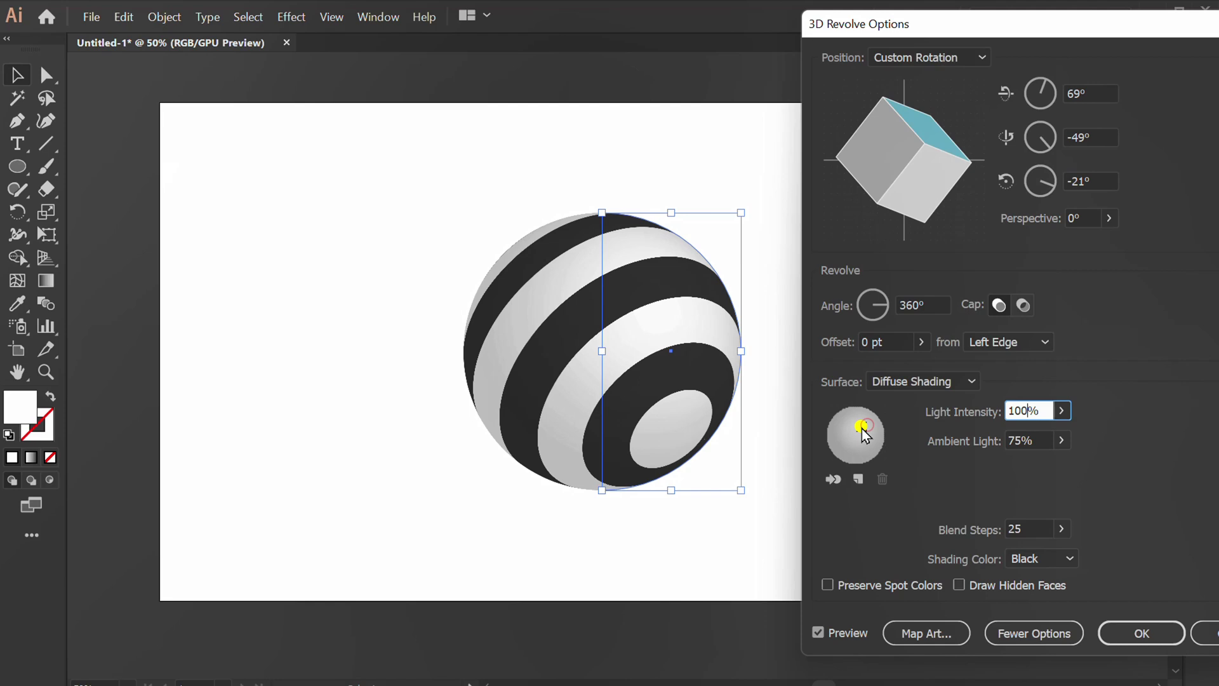
Step: Move the light source to the upper left and set blend steps to 50
left_click_drag(863, 434, 847, 431)
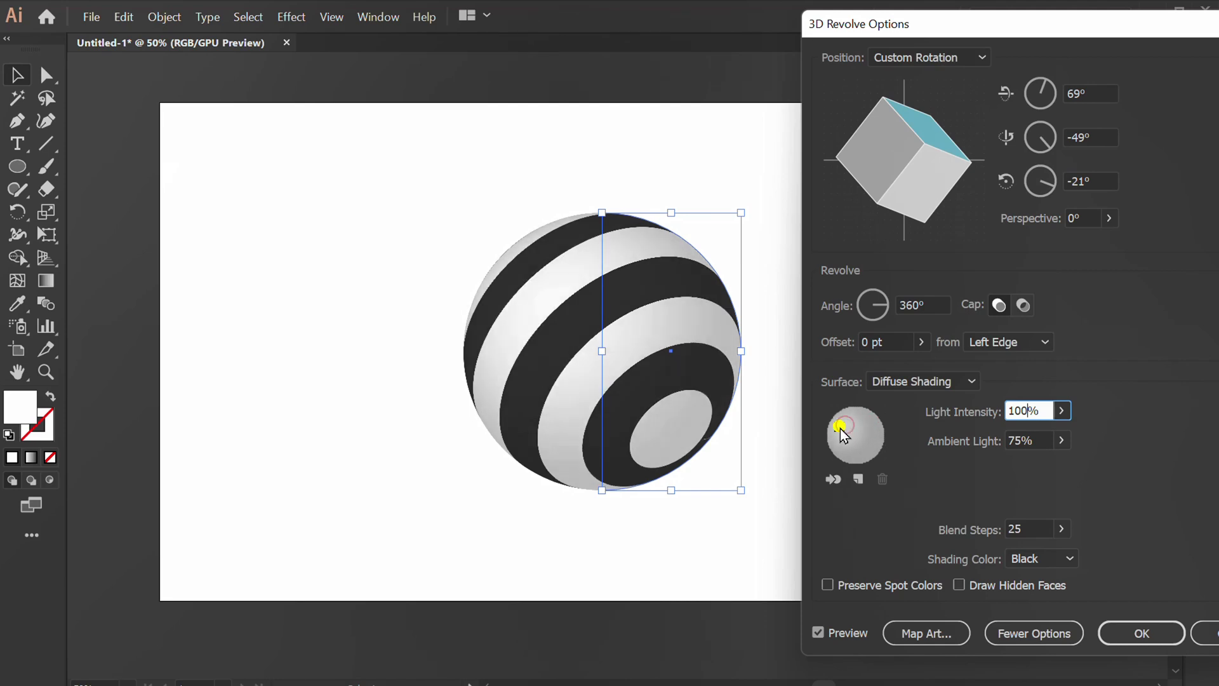
left_click(1009, 529)
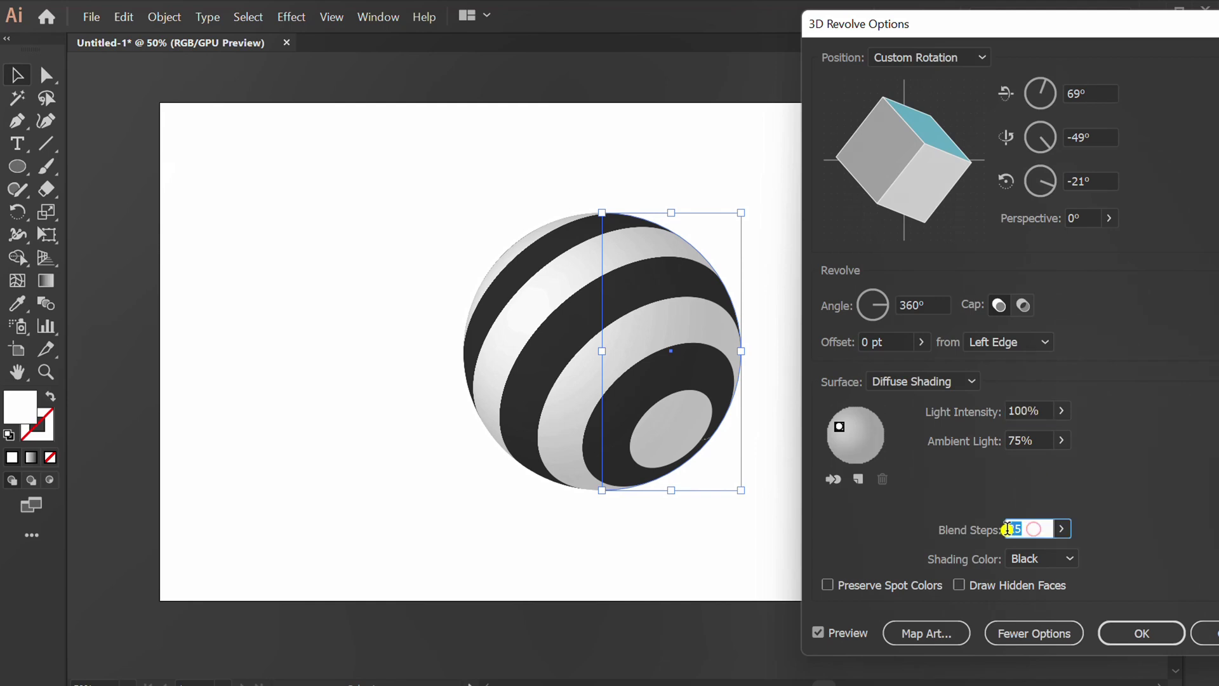
type("50")
left_click(1033, 440)
Step: Apply the 3D revolve and draw a flat ellipse below the ball
left_click(1140, 633)
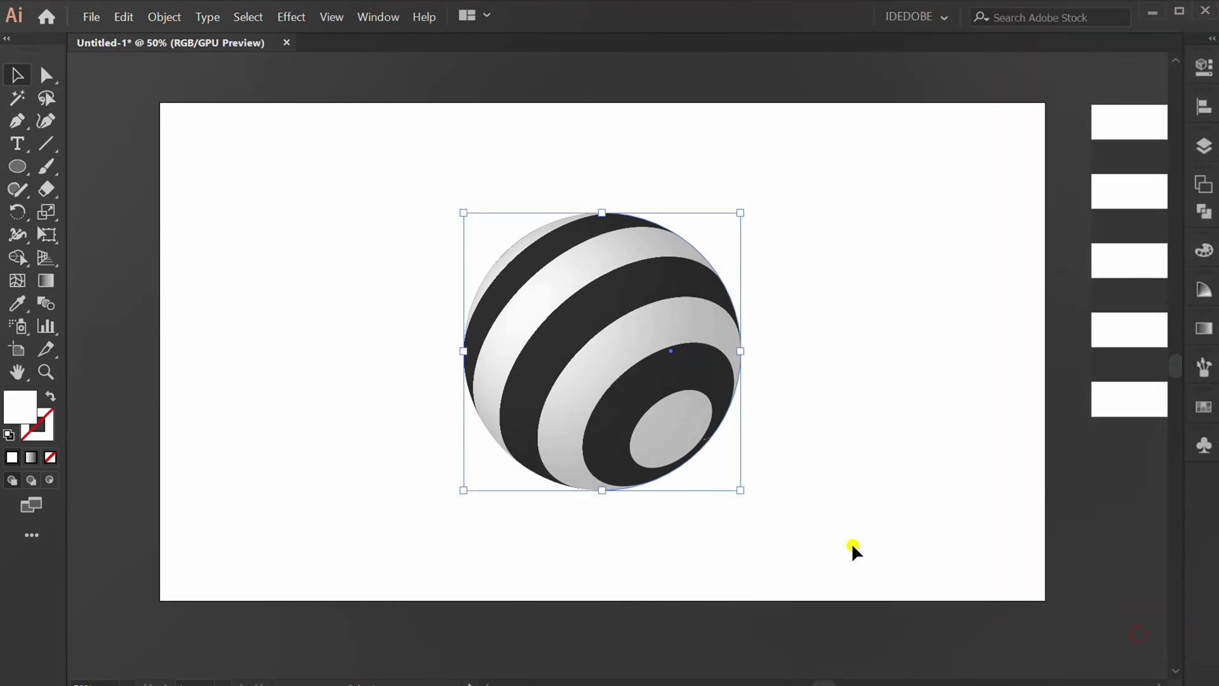
left_click(805, 527)
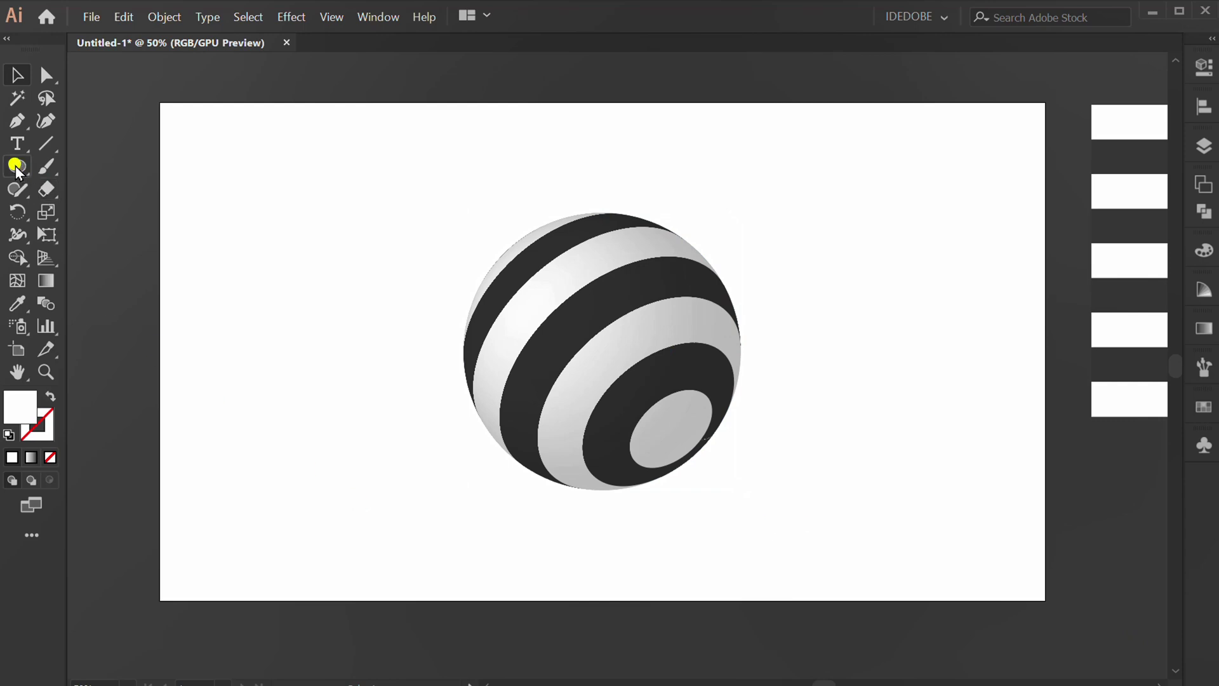
left_click_drag(17, 166, 96, 211)
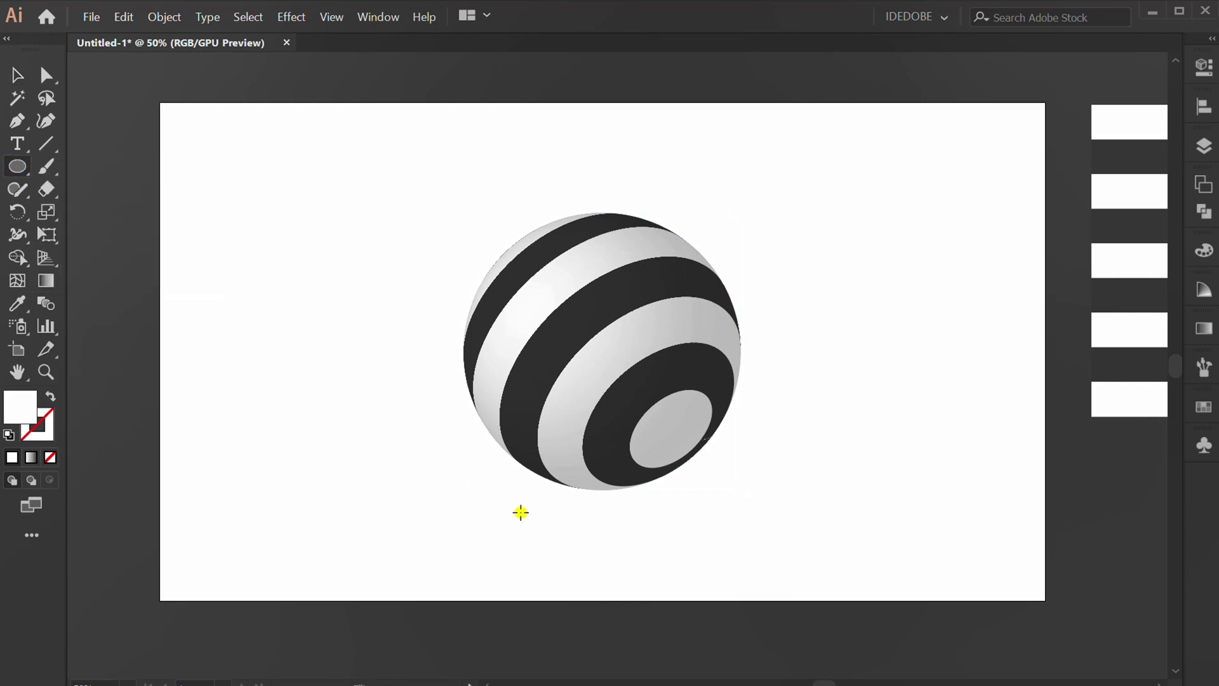
left_click_drag(492, 502, 741, 578)
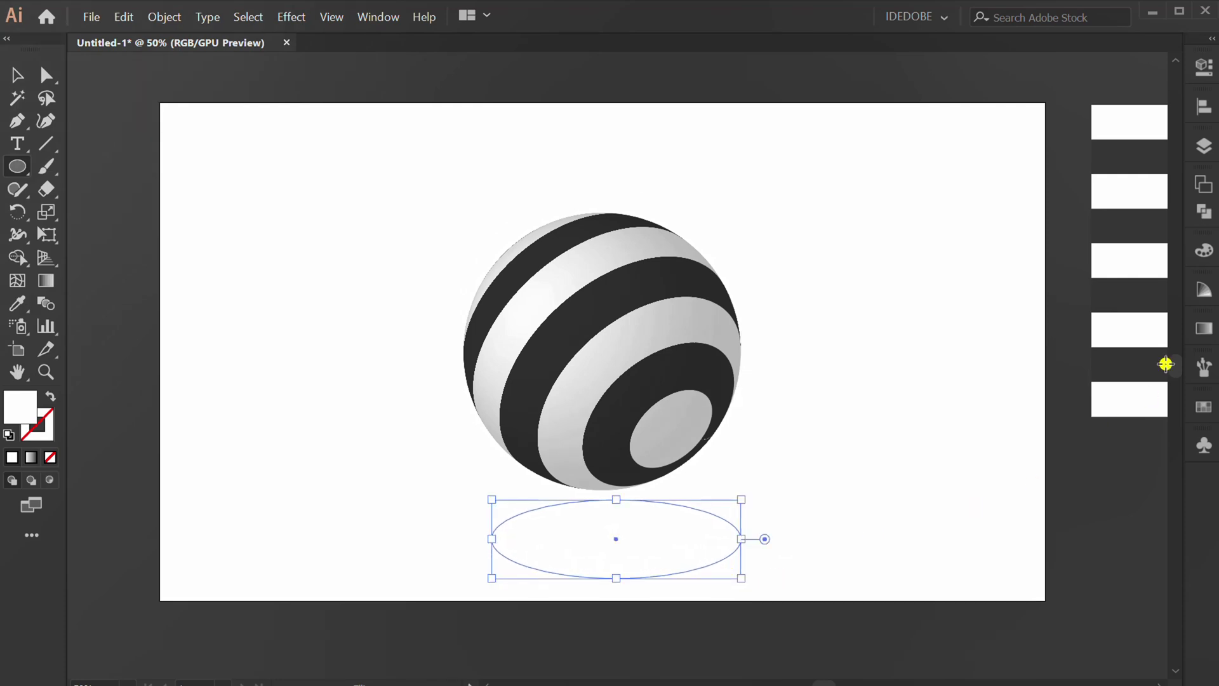
Step: Fill the ellipse with a reversed radial gradient so the centre is dark
left_click(1206, 328)
left_click(985, 345)
left_click(1081, 342)
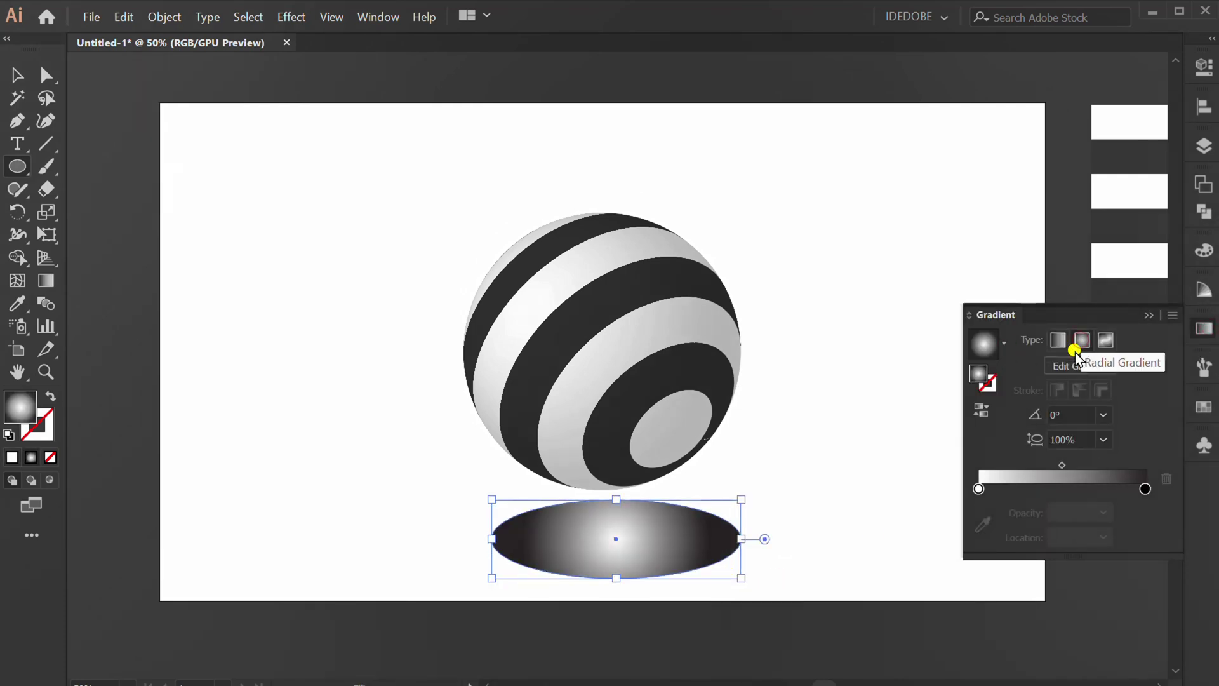
left_click(981, 411)
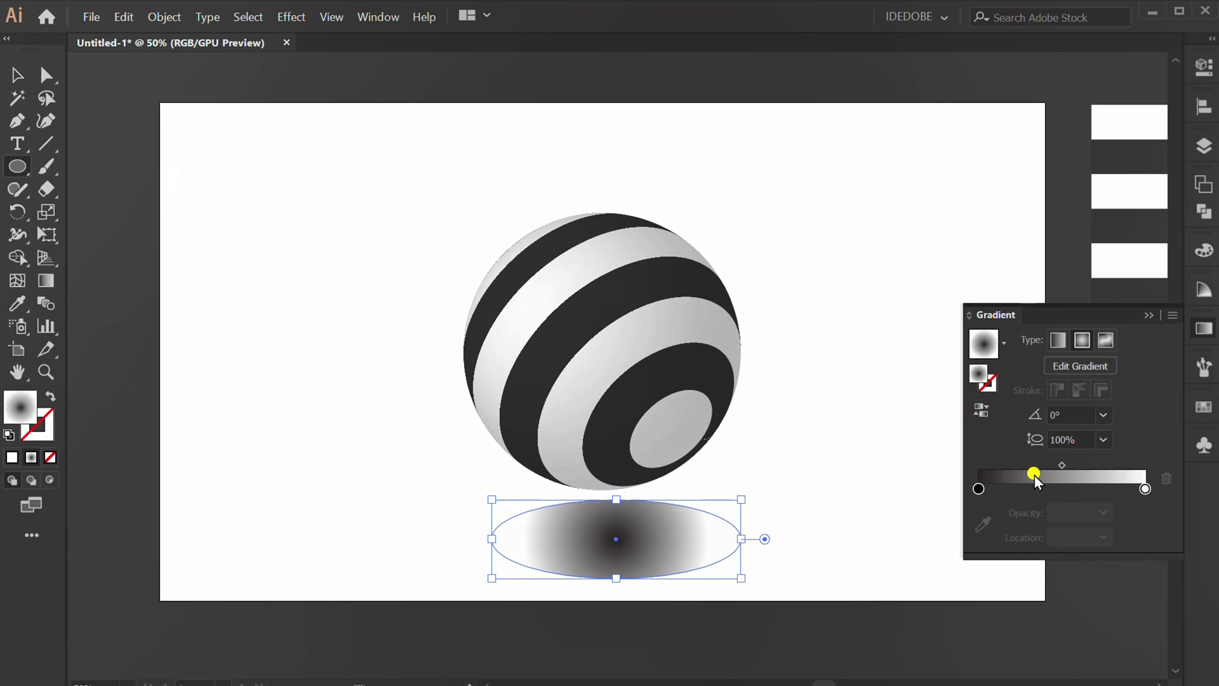
Step: Make the outer gradient stop black at 0% opacity
double_click(1146, 488)
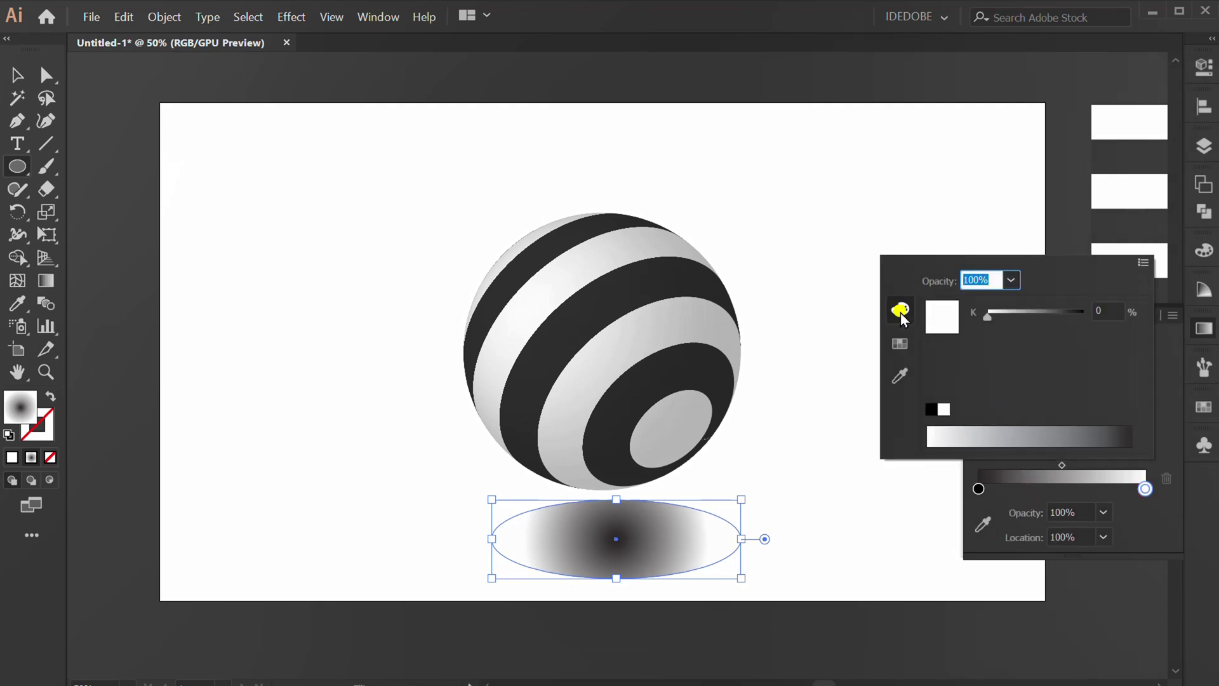
left_click(898, 343)
left_click(939, 302)
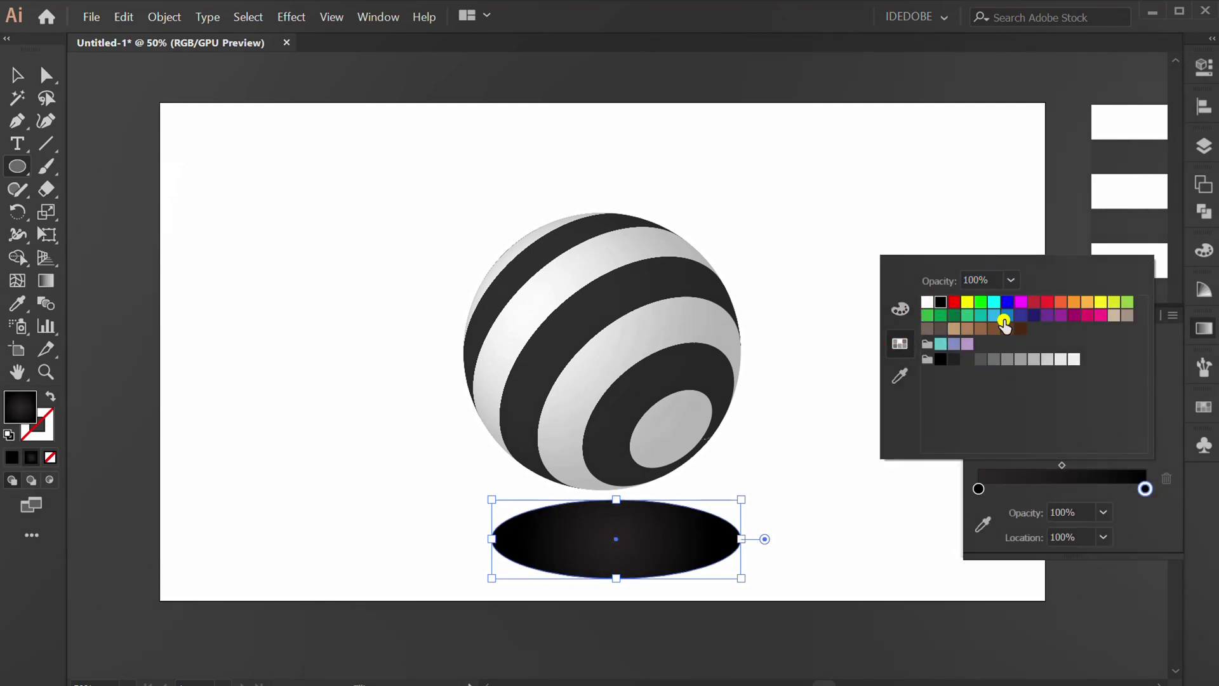
left_click(1011, 279)
left_click(1036, 299)
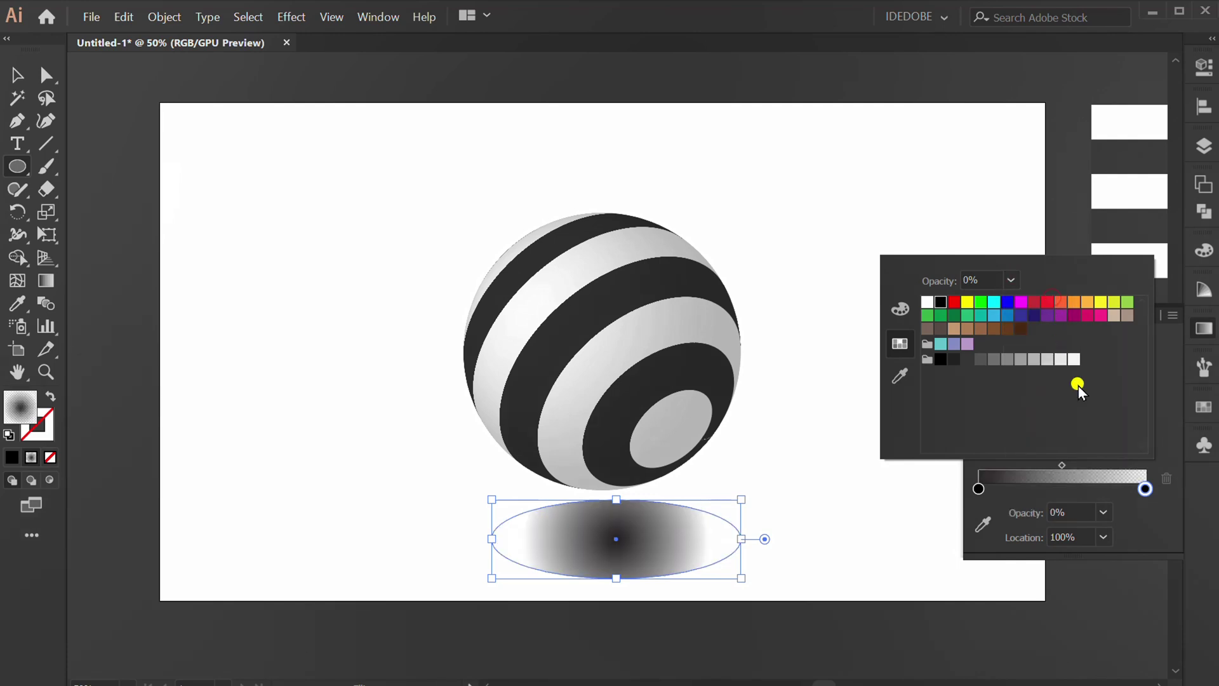
left_click(1153, 523)
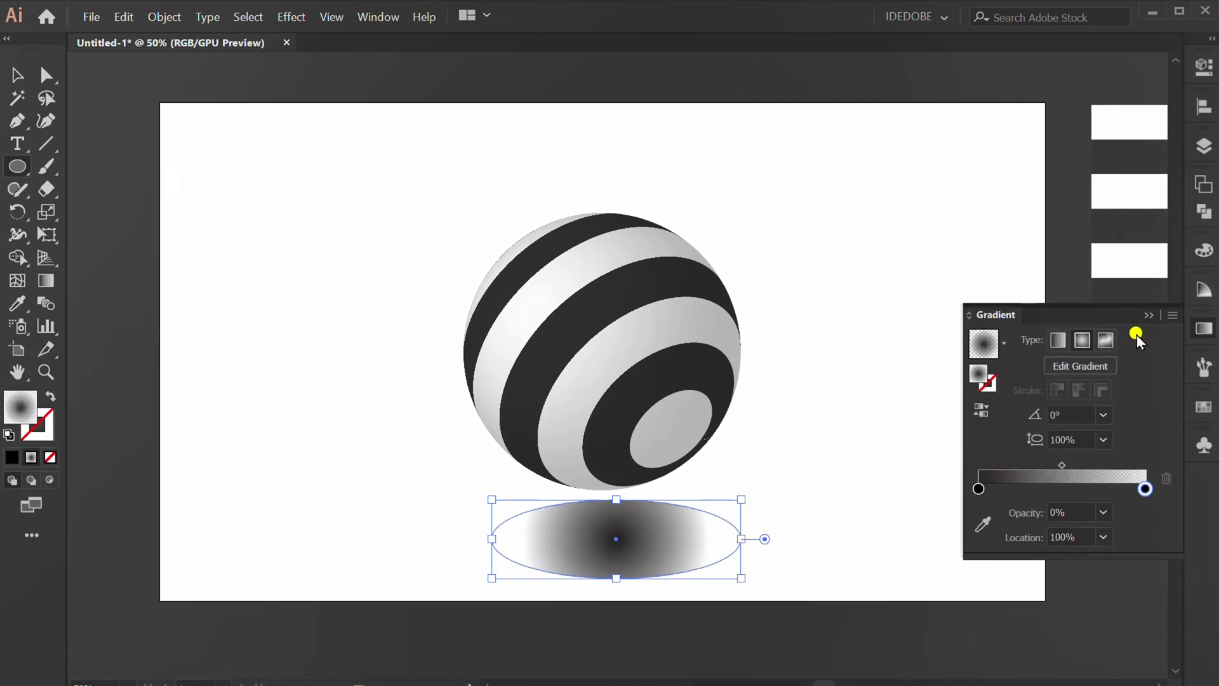
left_click(1081, 362)
Step: Stretch and squash the gradient to the ellipse's shape, then set the centre stop to 20% opacity
key("g")
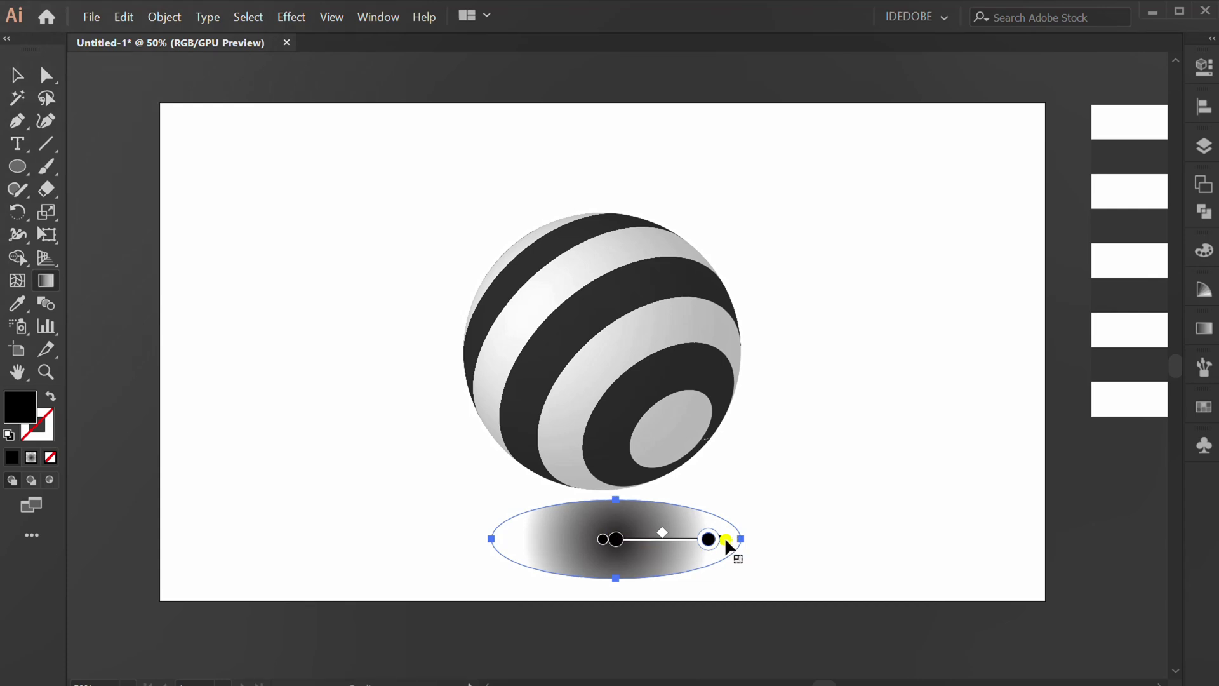
left_click_drag(723, 539, 746, 539)
left_click_drag(618, 425, 620, 501)
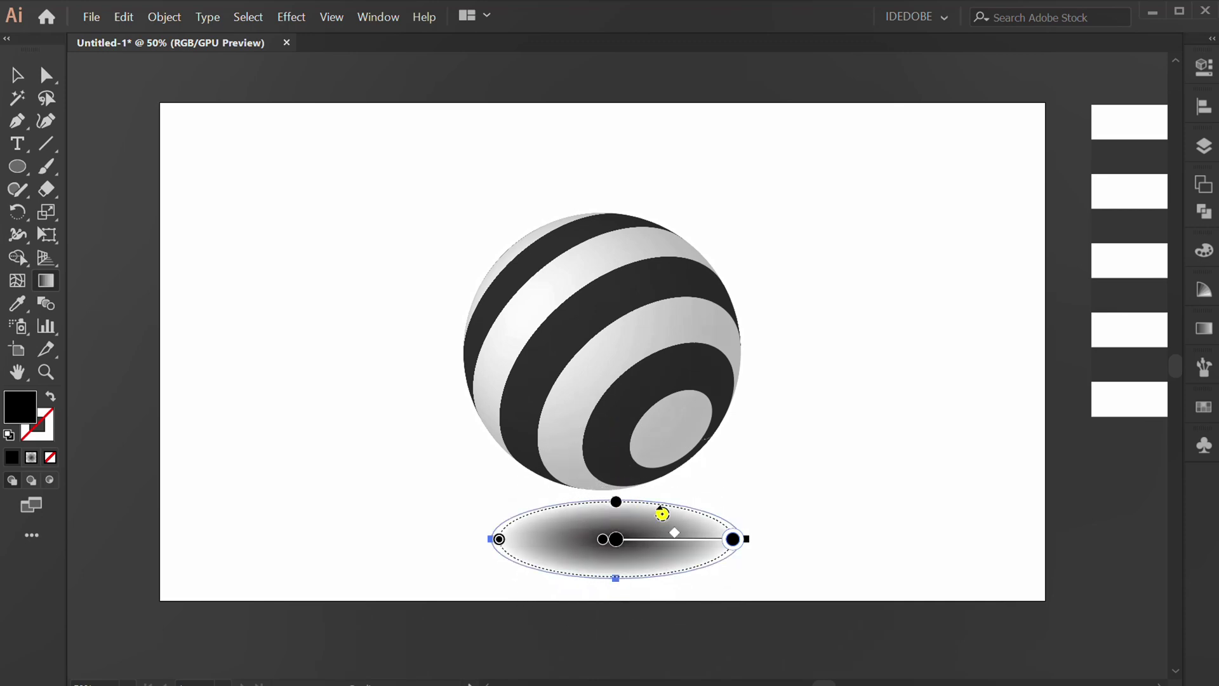
double_click(615, 540)
left_click(486, 346)
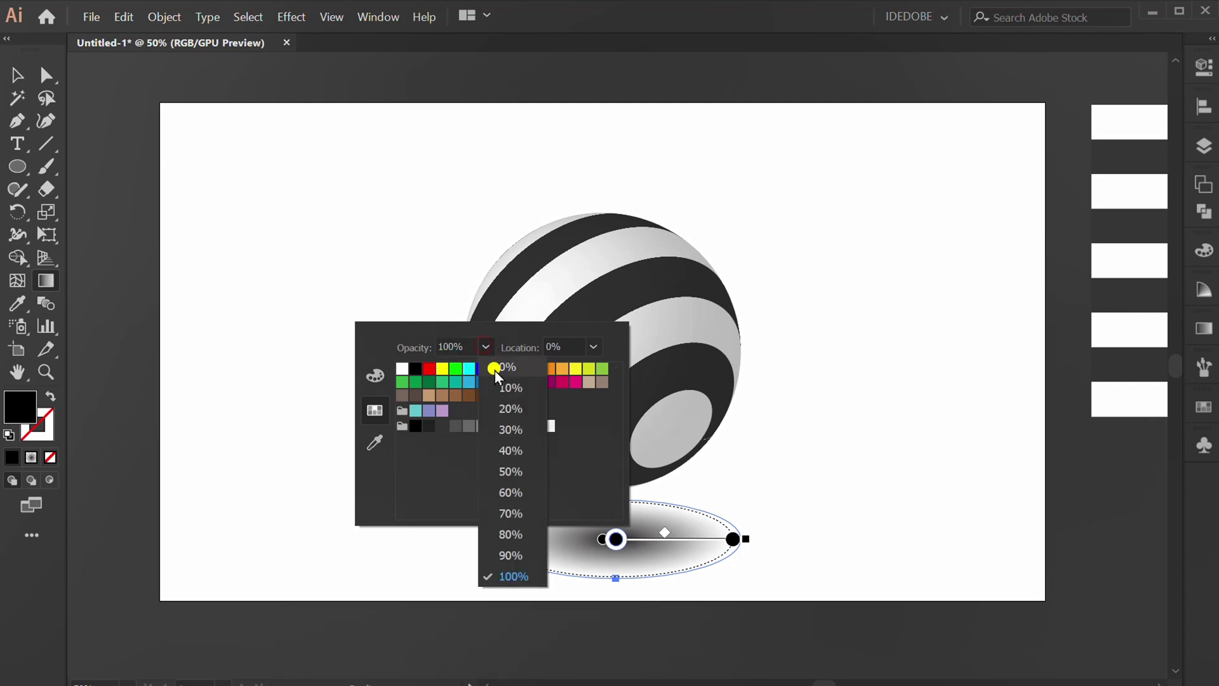
left_click(511, 412)
Step: Nudge the selected artwork one step to the right
key("Right")
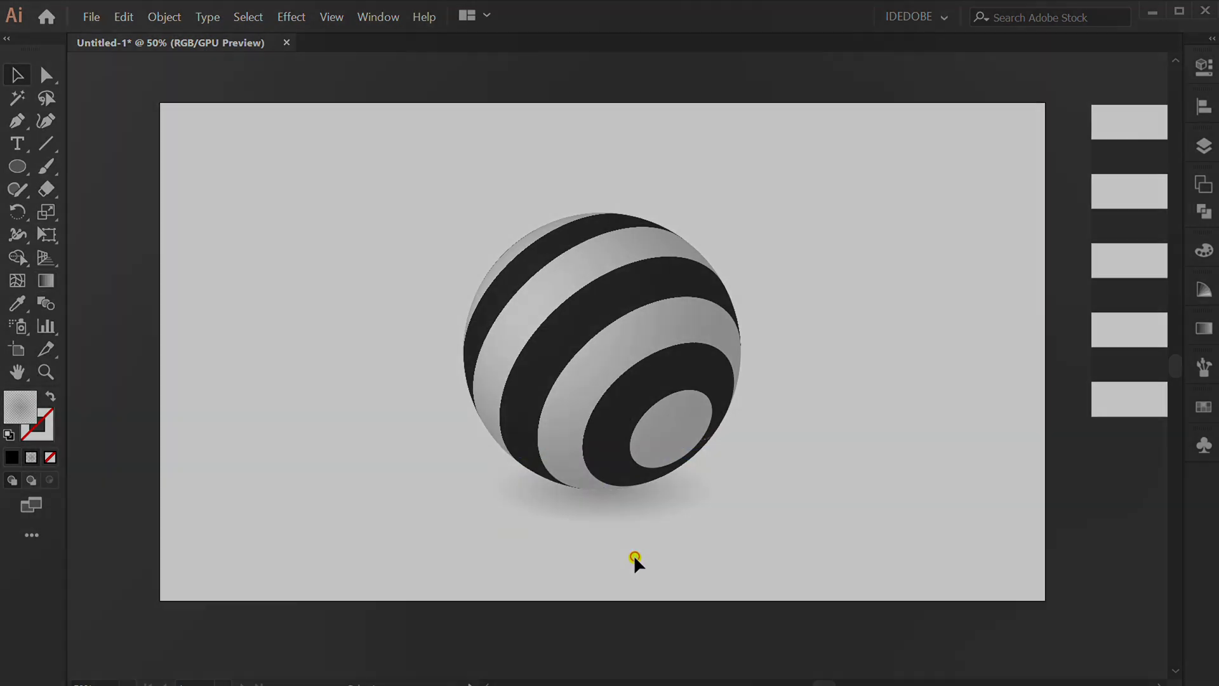